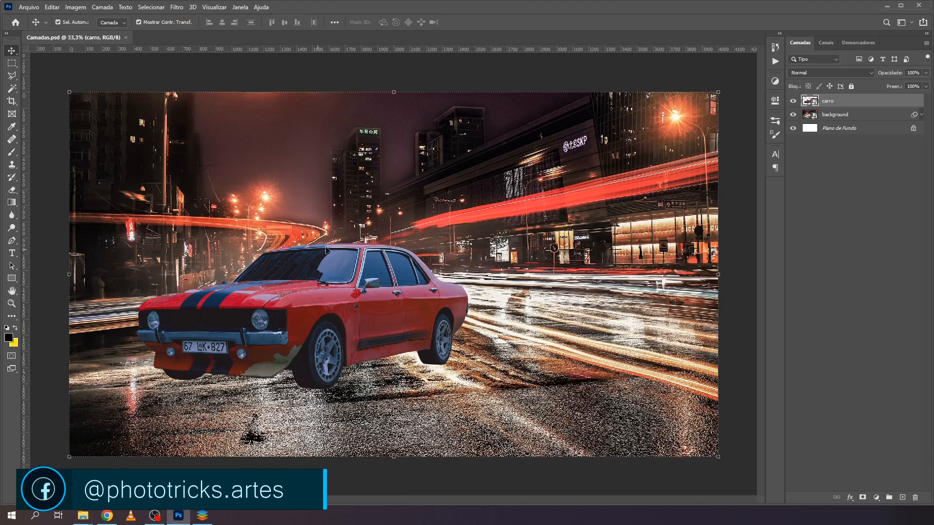
- Reposition the carro layer slightly lower and further left over the night street background
left_click_drag(233, 352, 265, 331)
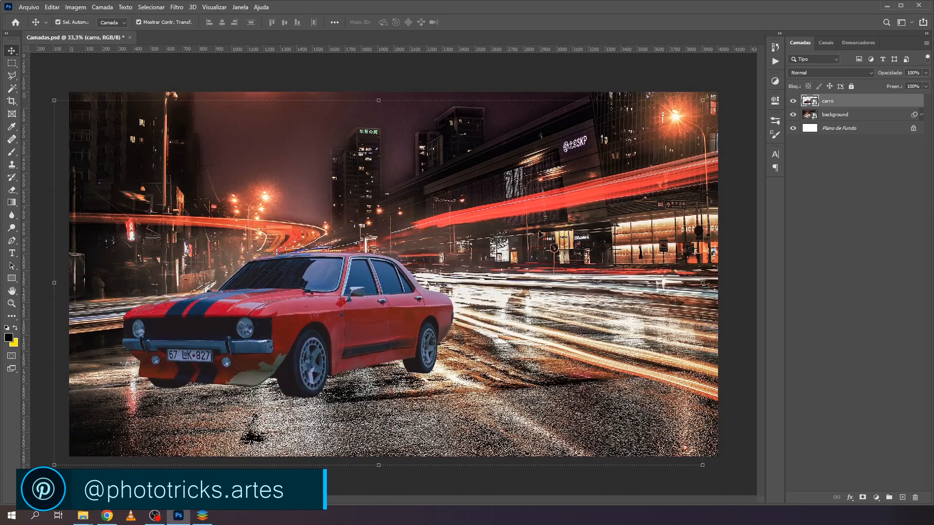
left_click_drag(331, 316, 338, 319)
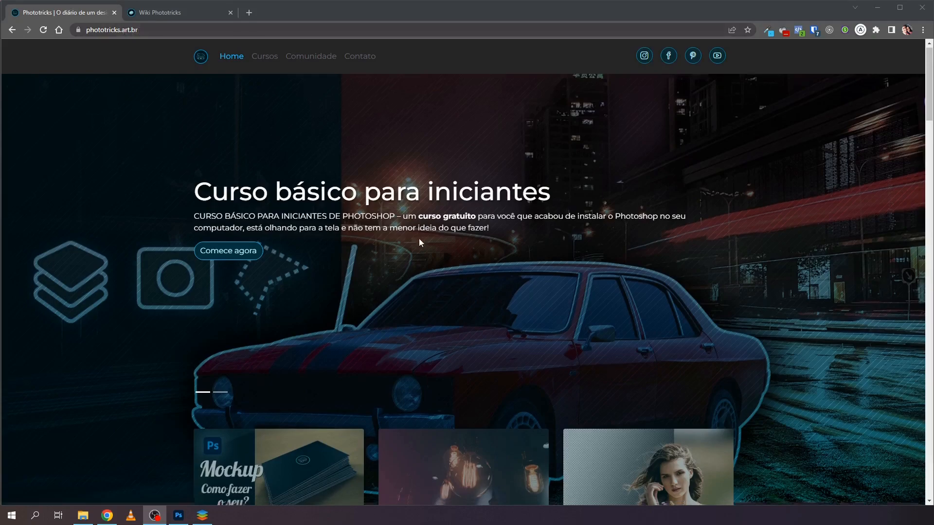
- Look through the Phototricks home page and its wiki in the browser, and return to Photoshop
scroll(420, 239, "down", 15)
scroll(421, 238, "down", 20)
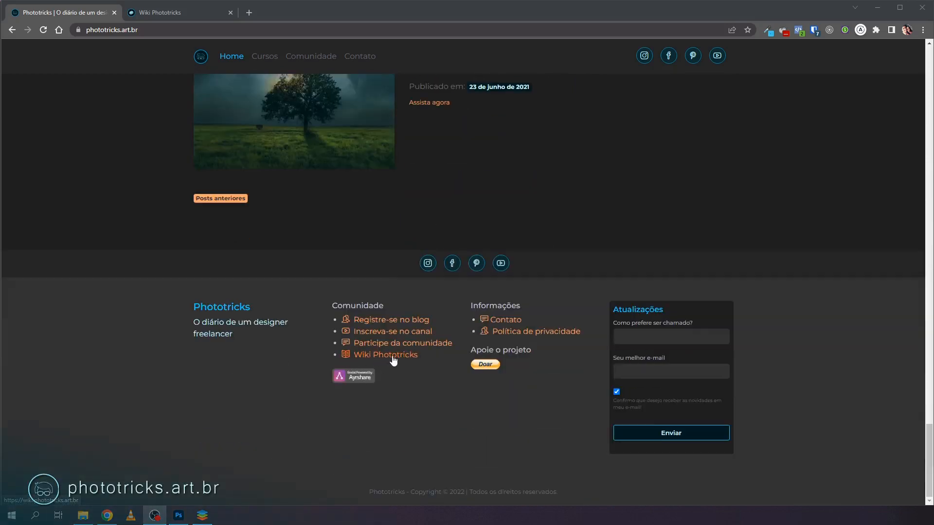
left_click(146, 13)
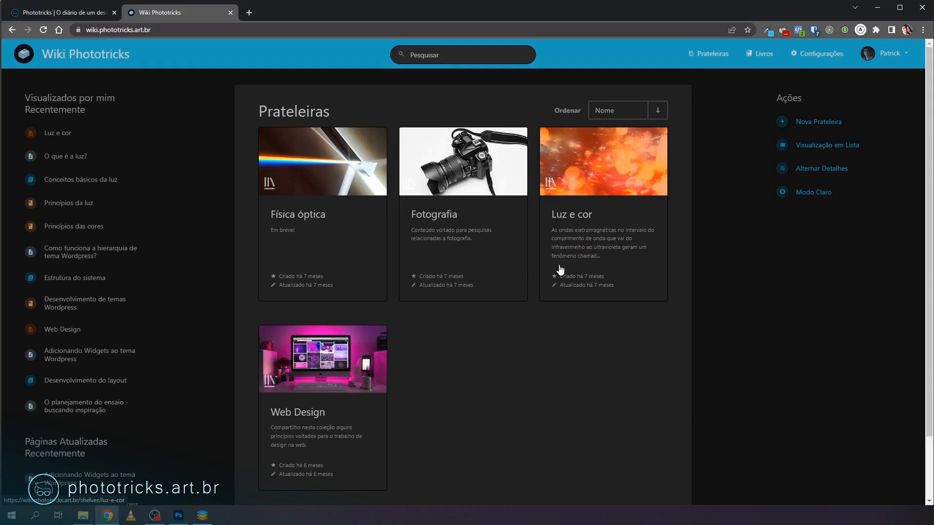
left_click(179, 516)
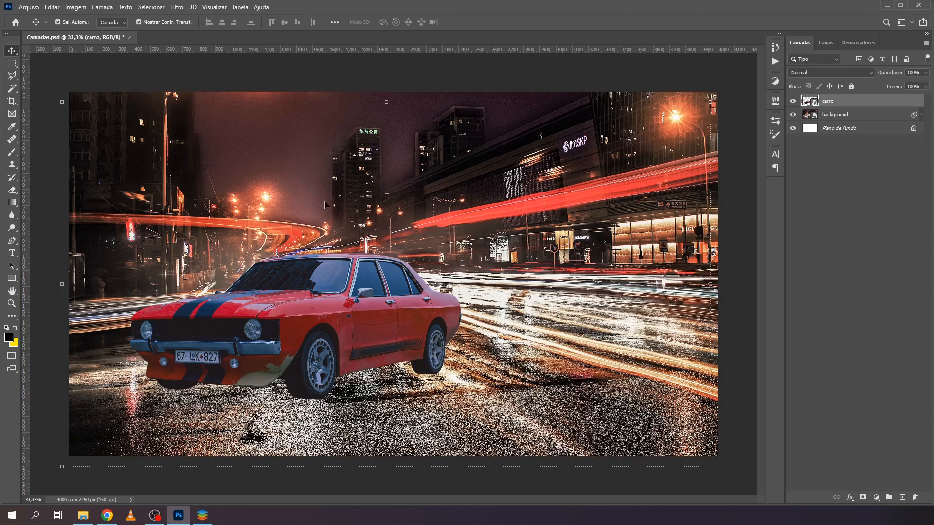
- Deselect all layers and examine the color modes available for the image
left_click(314, 85)
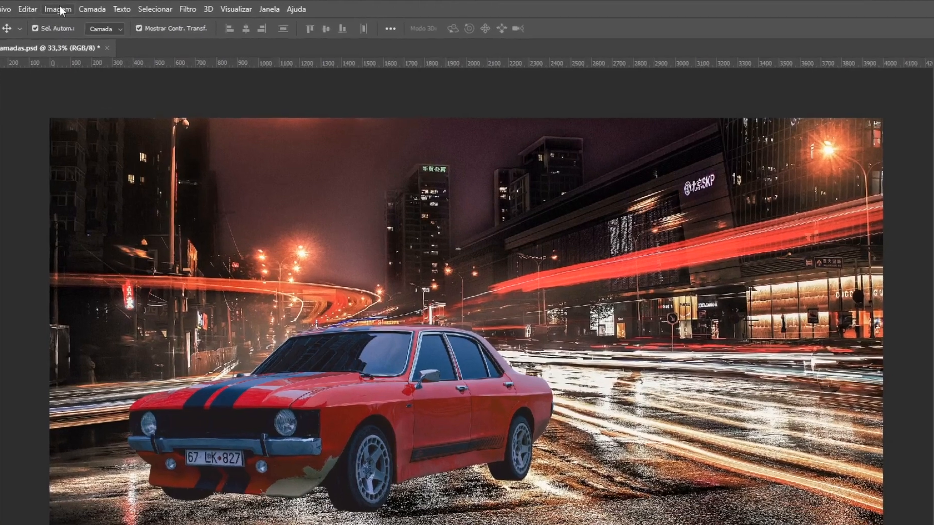
left_click(70, 8)
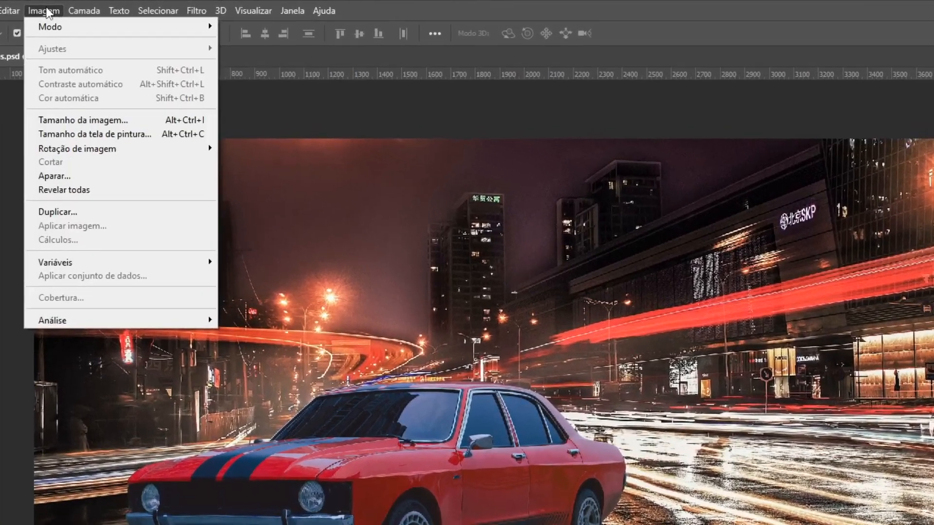
mouse_move(51, 25)
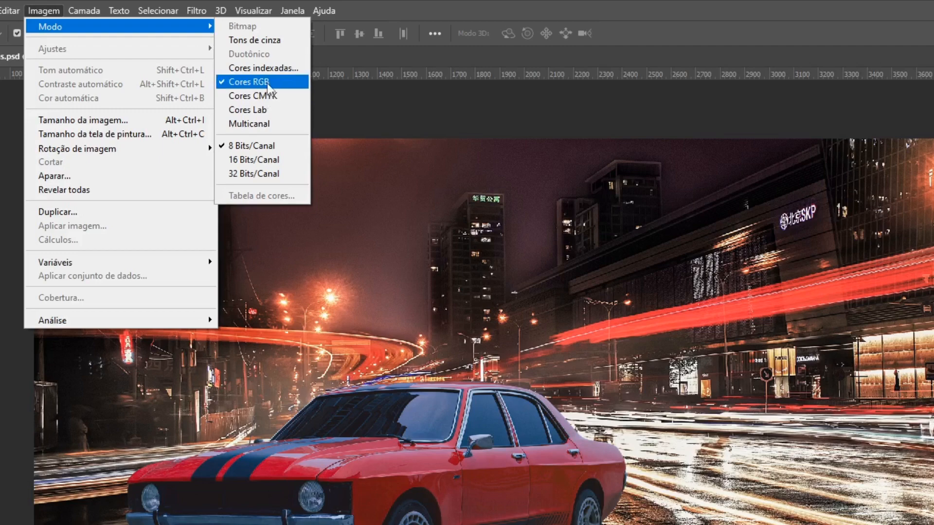
left_click(362, 94)
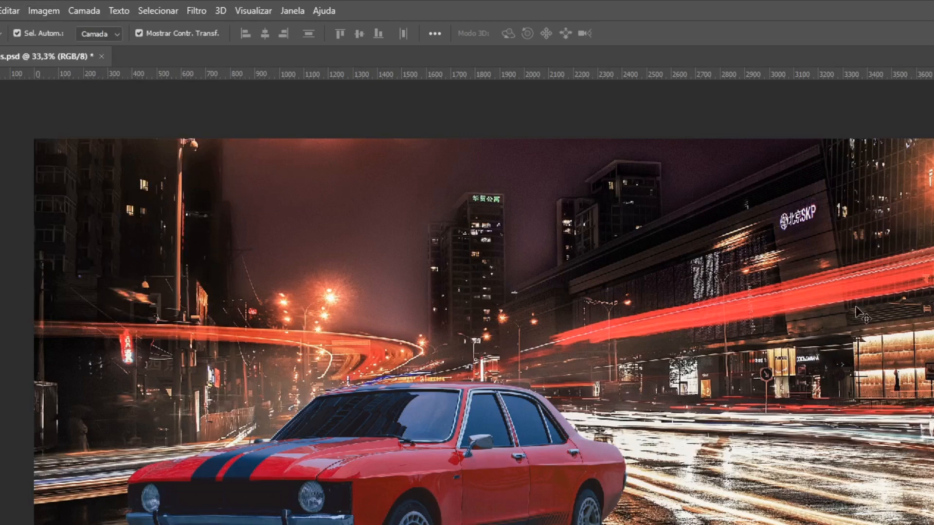
- Select the carro layer and review the image's color mode options, including RGB and CMYK
left_click(931, 486)
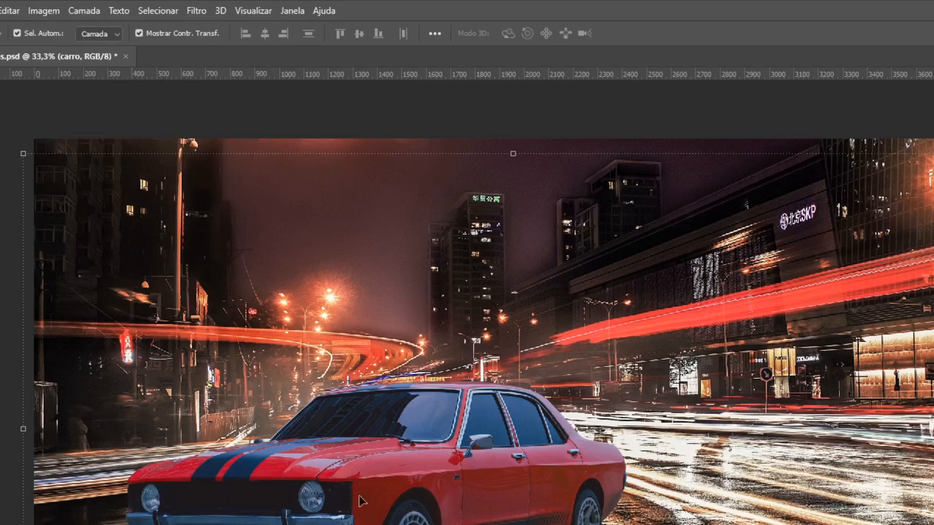
left_click(35, 11)
mouse_move(41, 25)
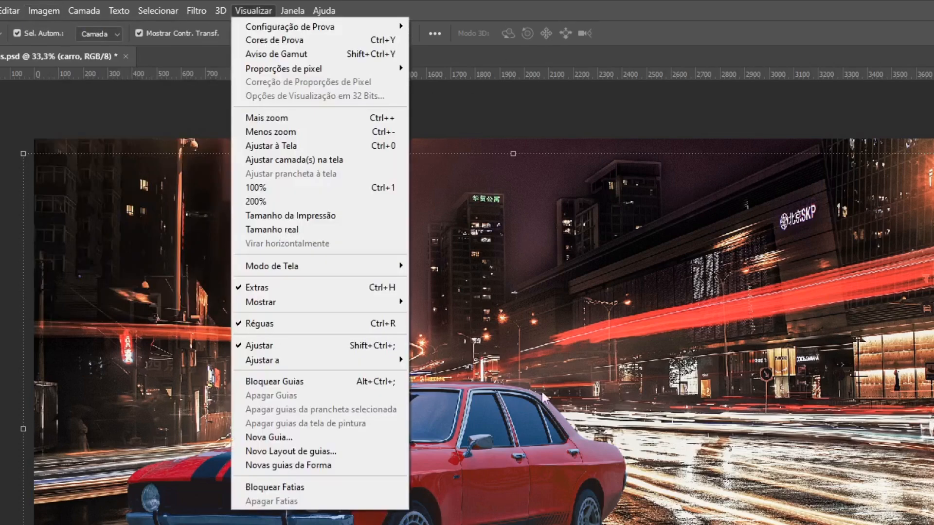
left_click(483, 104)
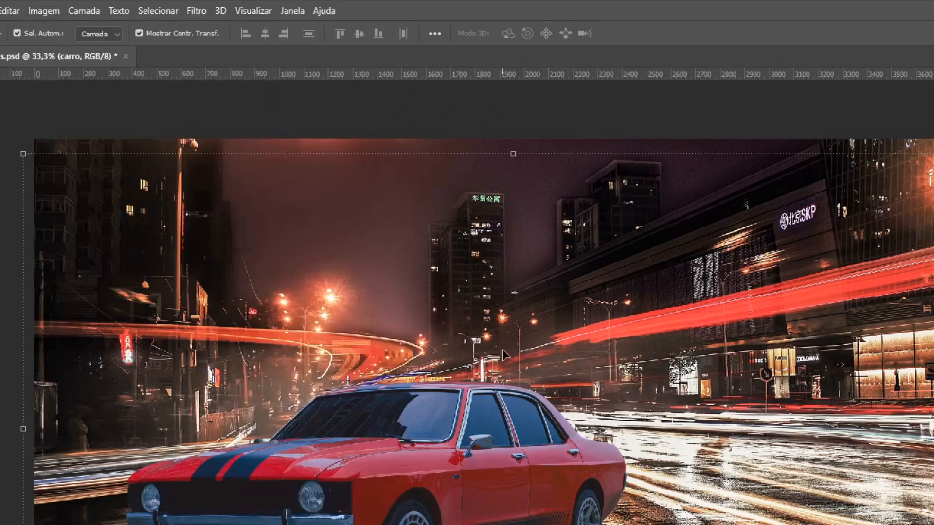
left_click(47, 13)
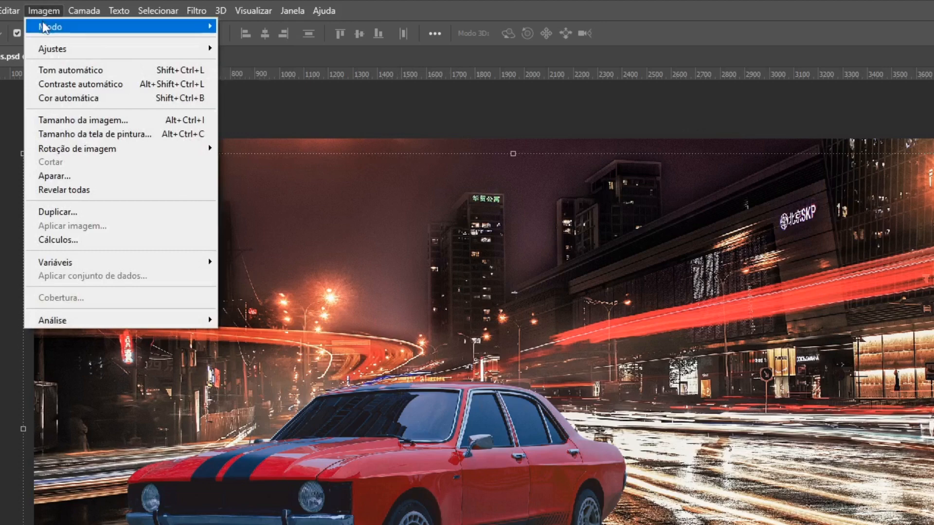
mouse_move(195, 35)
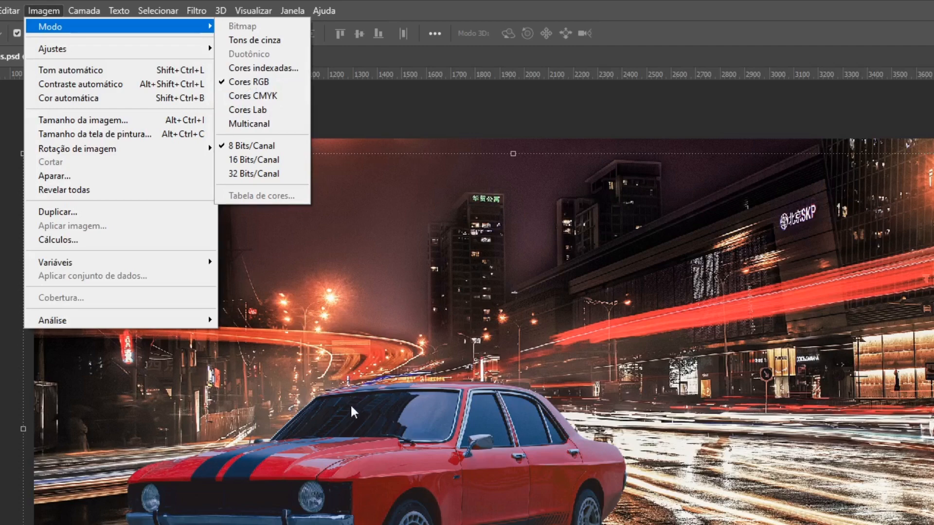
left_click(399, 121)
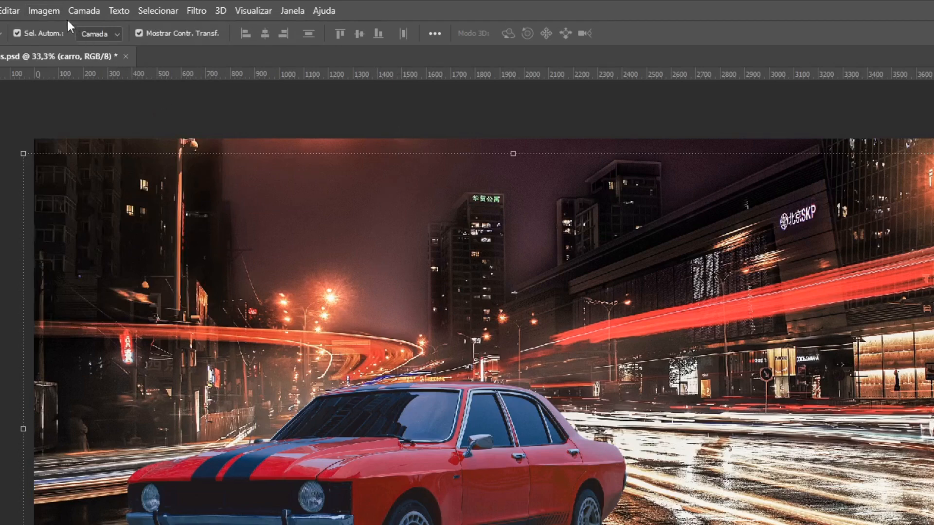
left_click(42, 11)
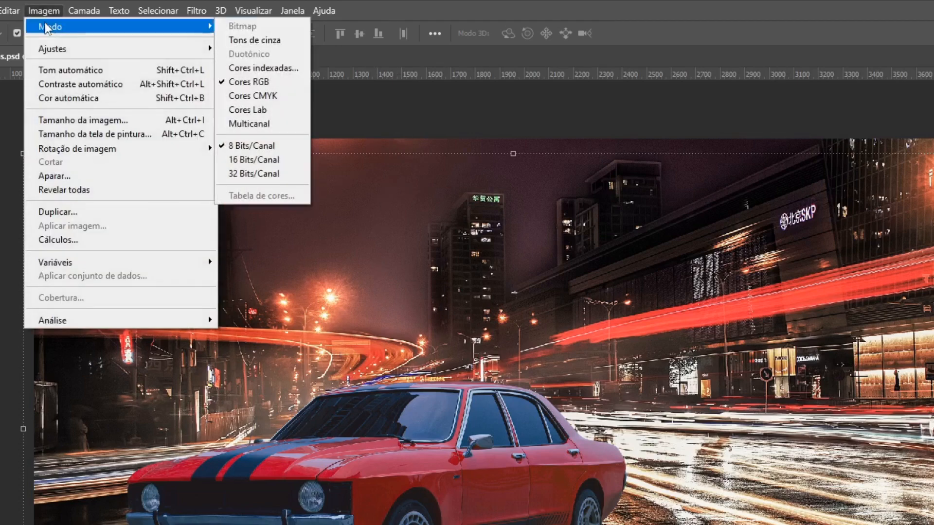
mouse_move(114, 28)
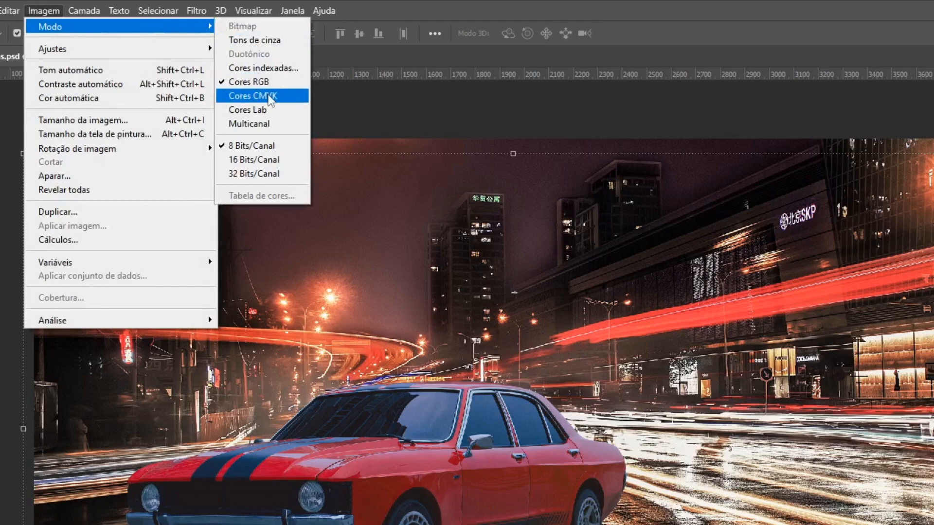
left_click(337, 99)
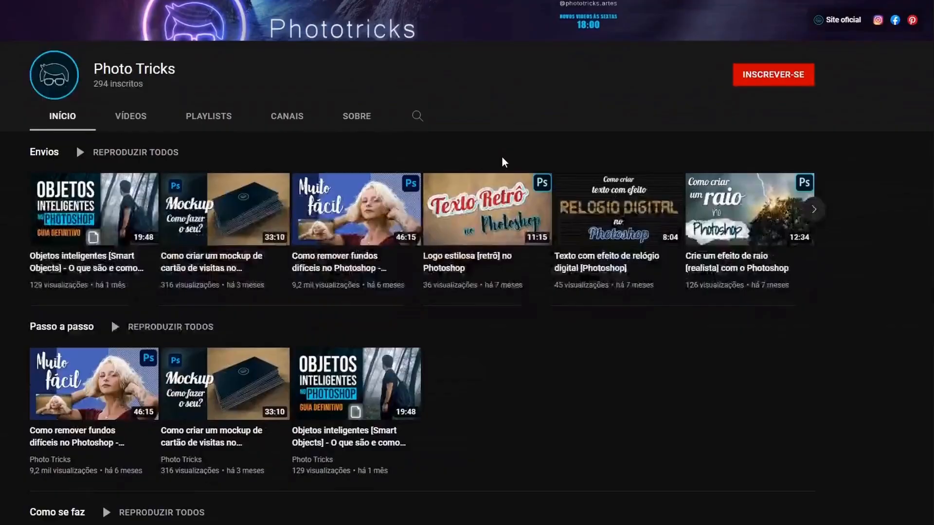
- Switch to YouTube, subscribe to the Photo Tricks channel and turn on all notifications
scroll(502, 158, "down", 2)
scroll(503, 165, "down", 3)
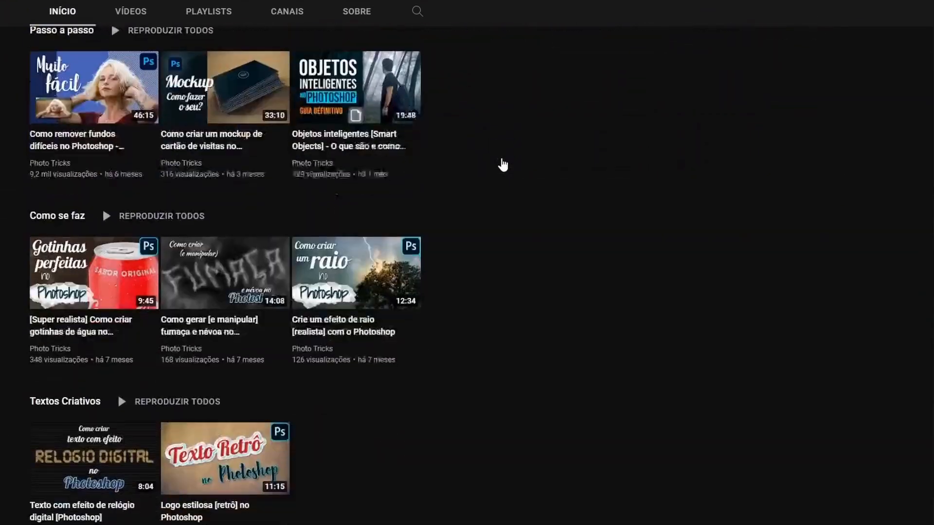
scroll(501, 161, "up", 10)
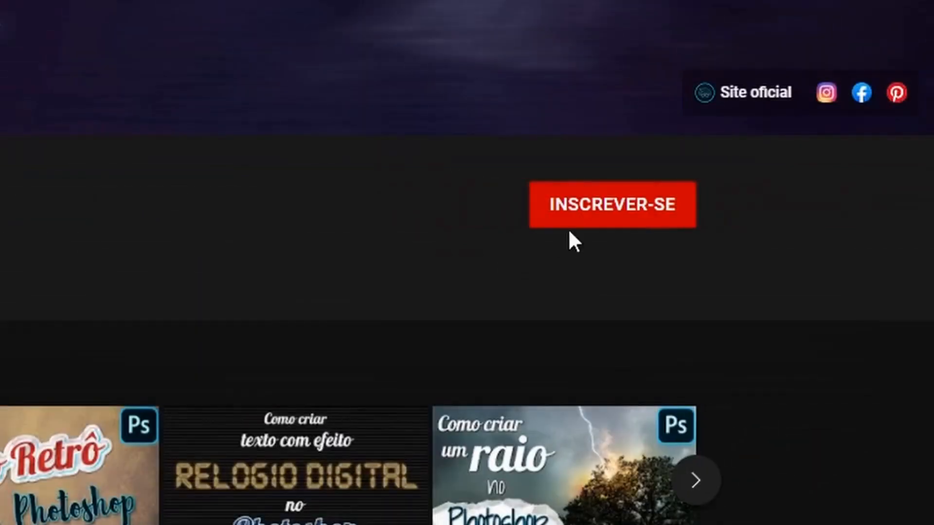
left_click(587, 211)
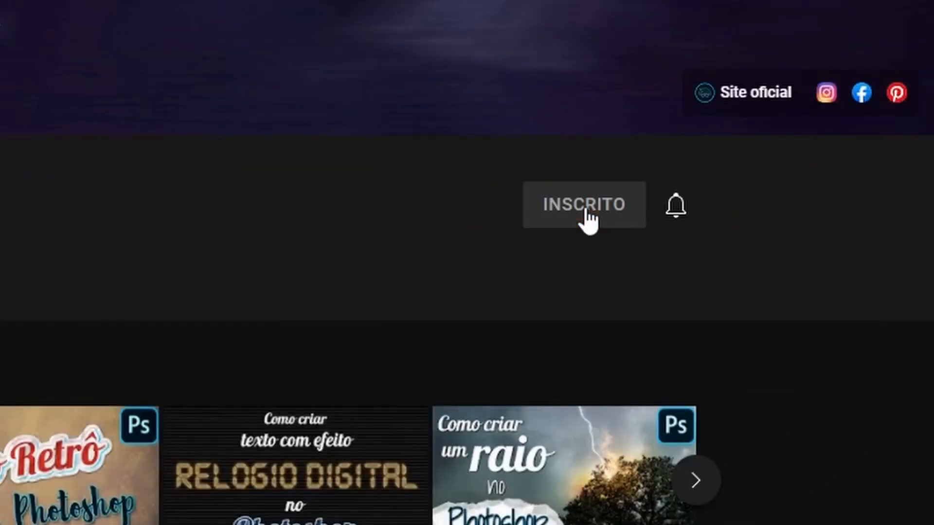
left_click(680, 207)
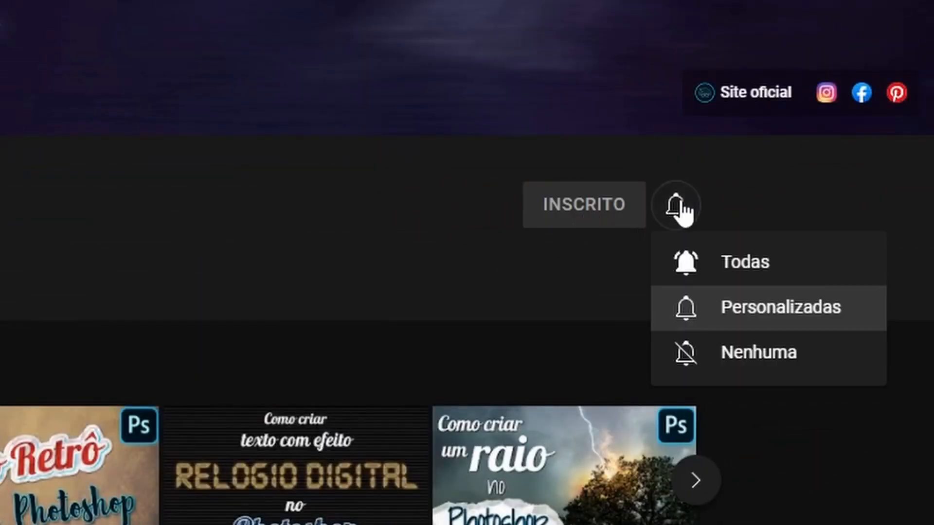
left_click(721, 263)
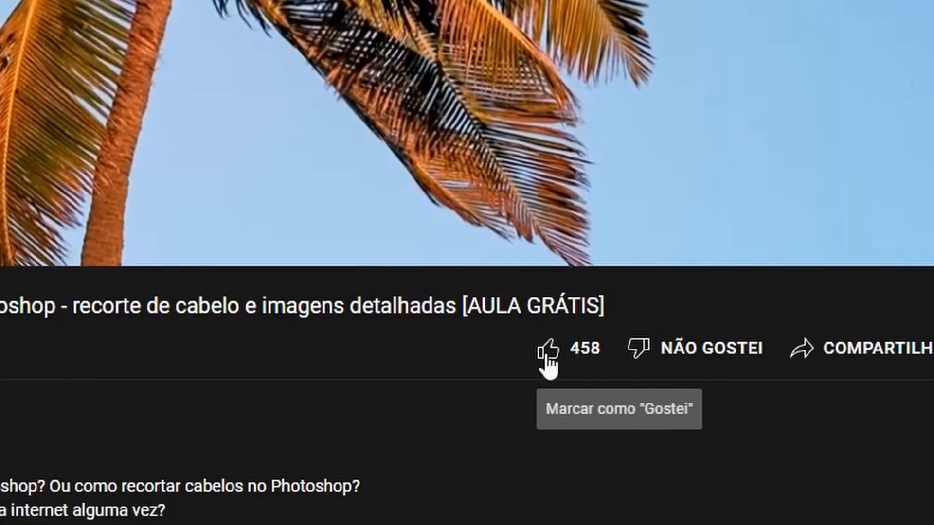
left_click(547, 358)
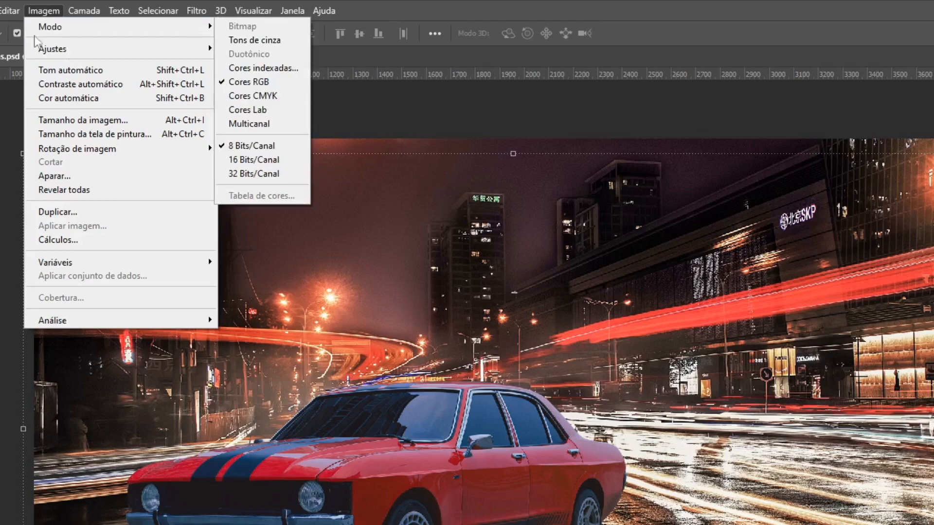
- Back in Photoshop, examine the image adjustments and the Color Balance settings for the carro layer without applying anything
mouse_move(54, 54)
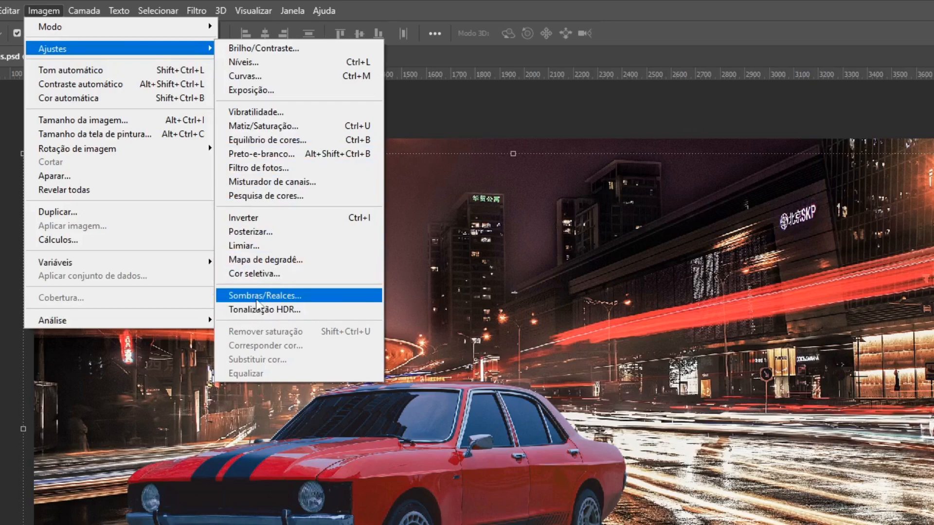
left_click(256, 301)
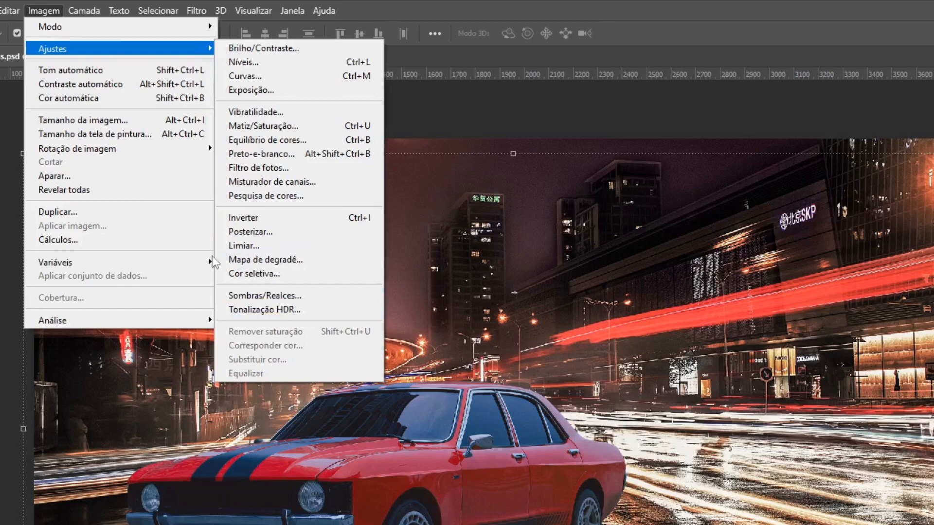
left_click(257, 141)
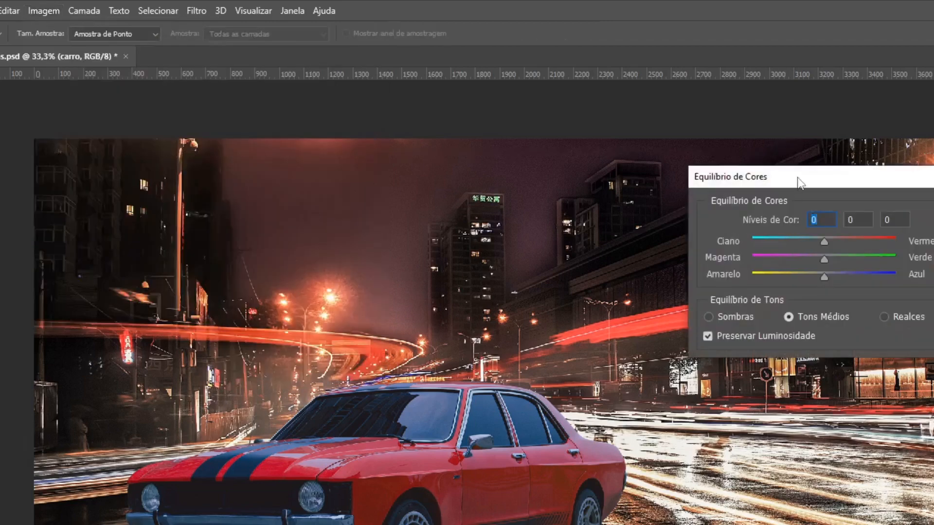
left_click_drag(797, 177, 387, 139)
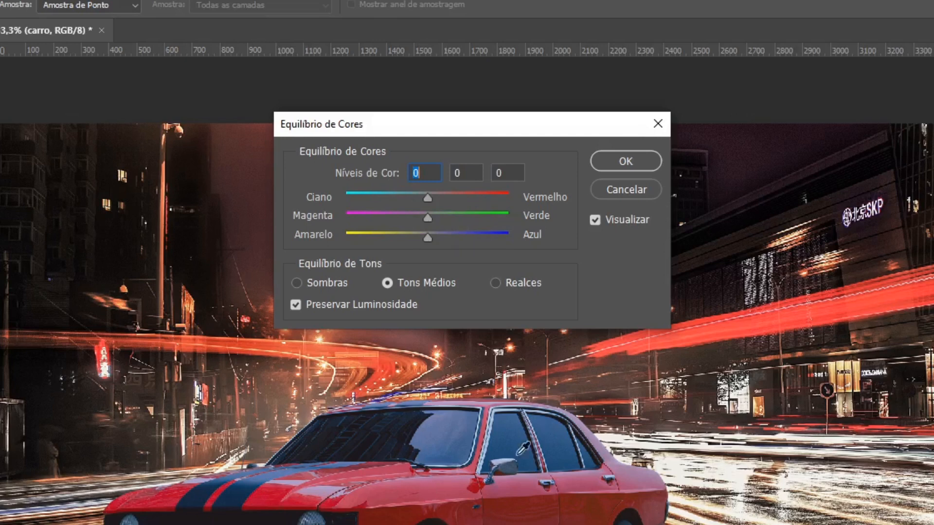
left_click(607, 186)
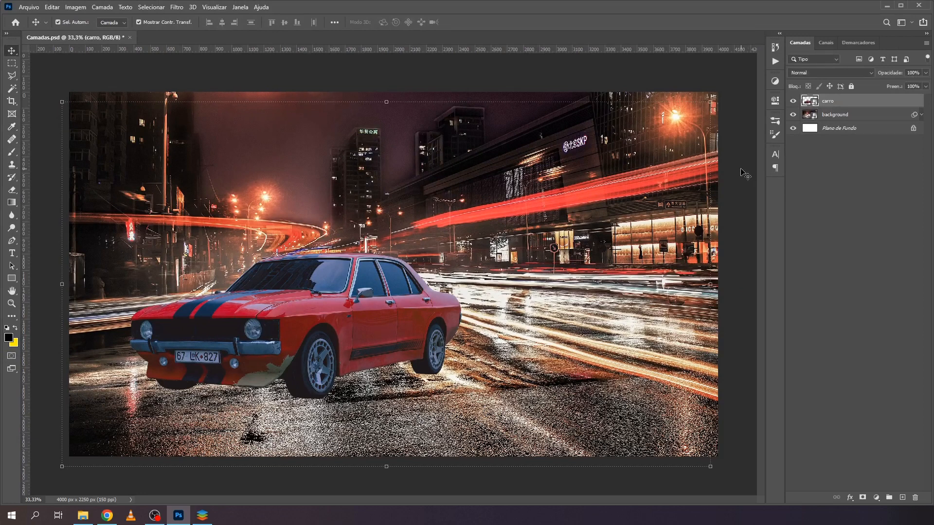
- Open the carro smart object's contents, disable its layer mask to view the full photo, and close it without saving
double_click(810, 102)
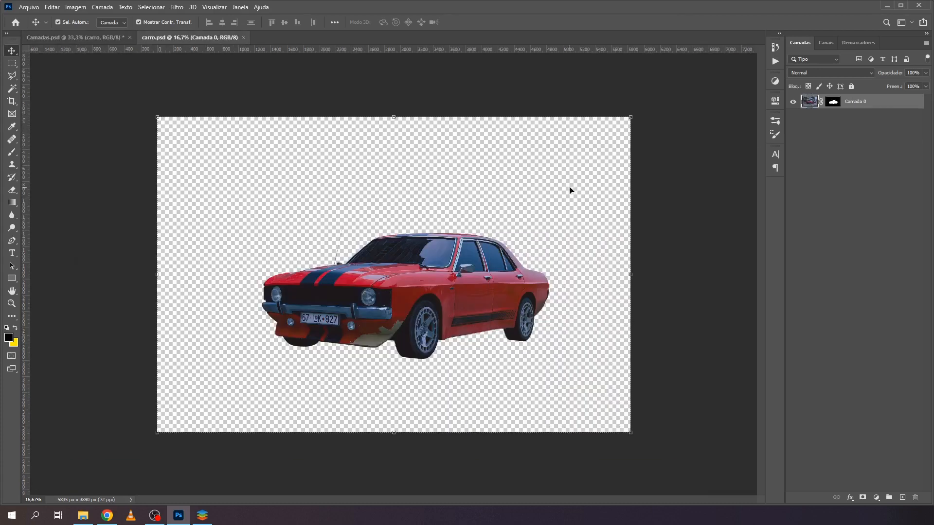
left_click(833, 102, "shift")
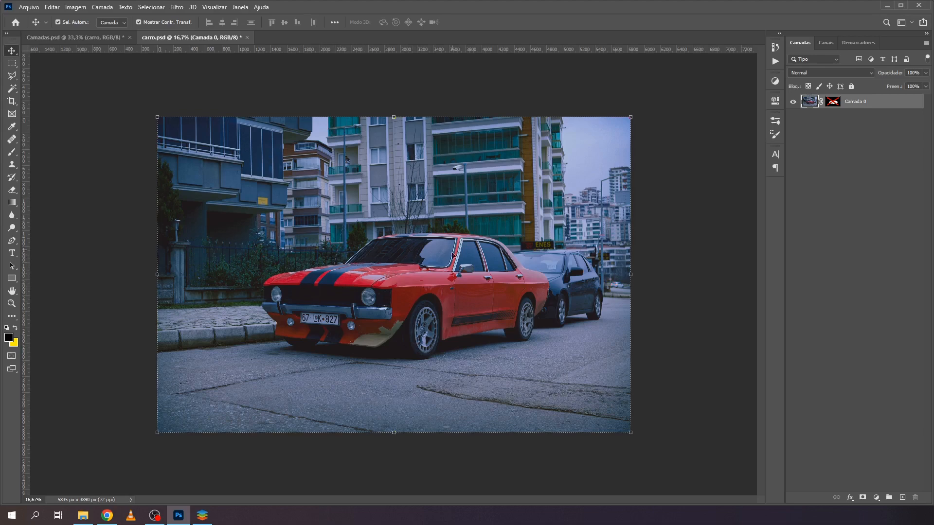
left_click(247, 37)
left_click(470, 193)
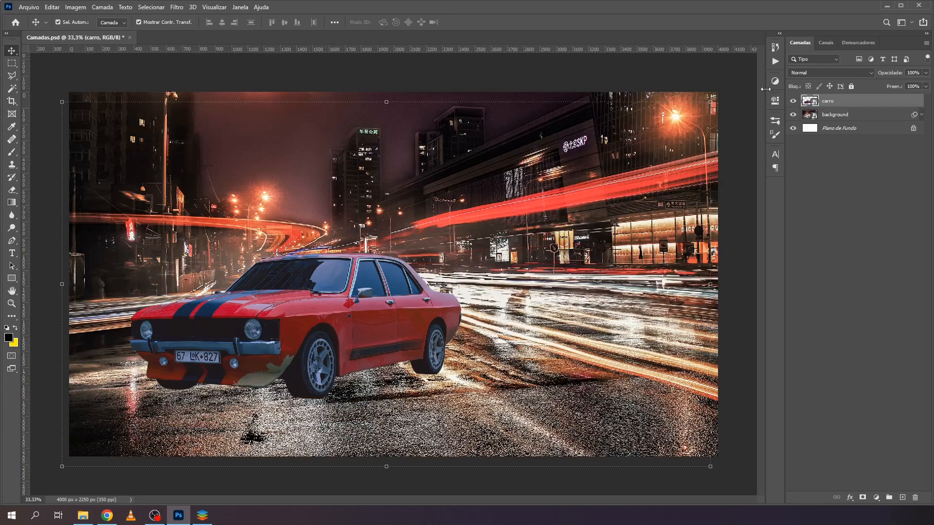
- Hide the carro layer to view the background alone, and show it again
left_click(793, 102)
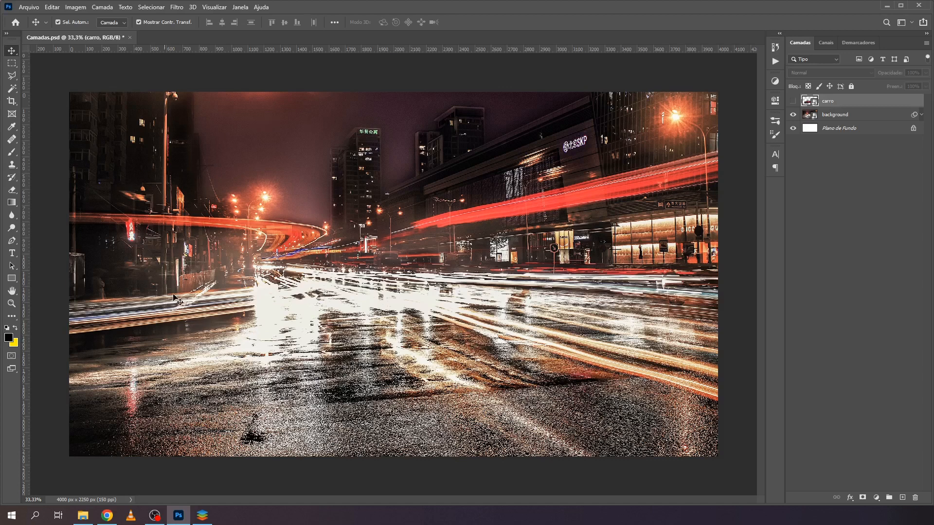
left_click(793, 101)
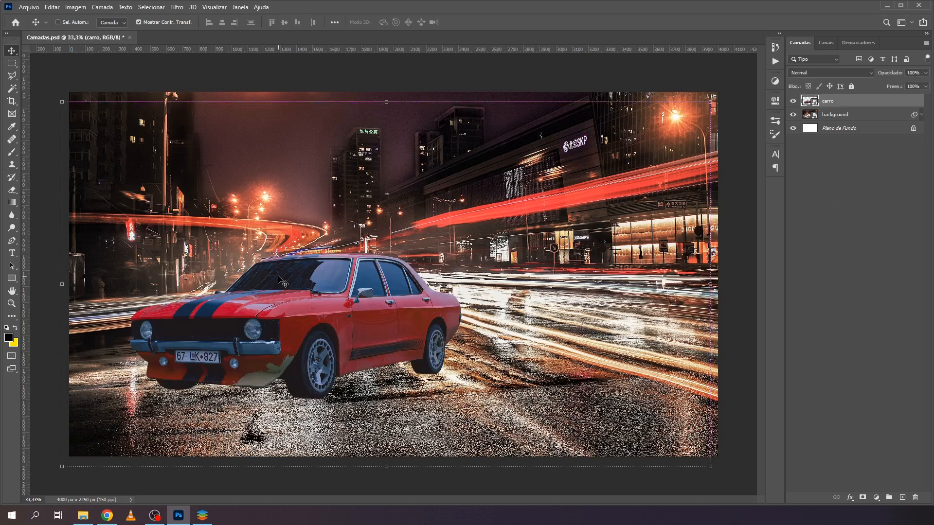
- Review where Color Balance sits among the image adjustments and inspect its Shadows and Midtones options, without applying changes to the carro layer
key("ctrl+b")
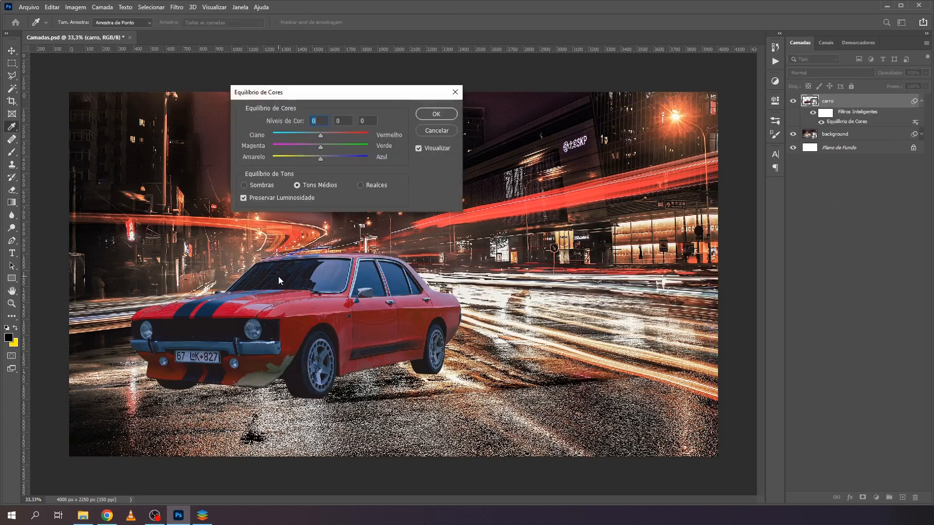
left_click(425, 134)
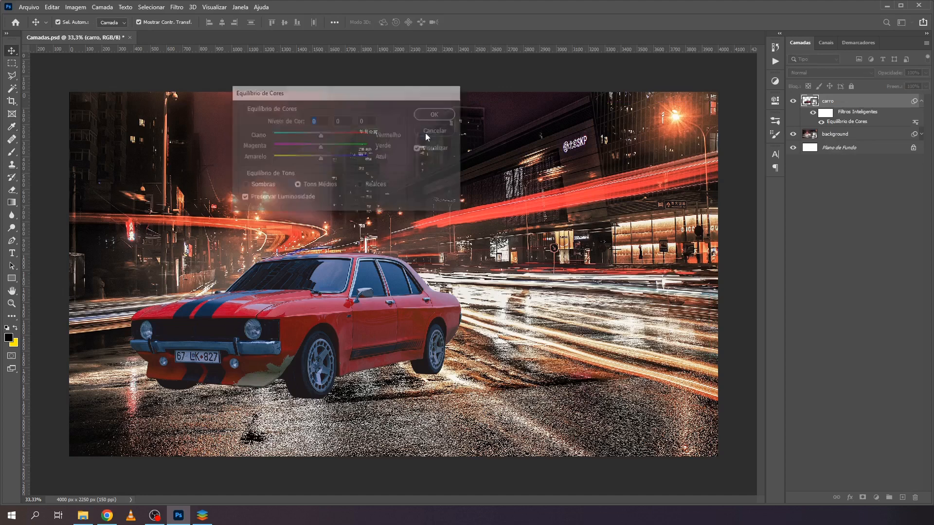
left_click(73, 7)
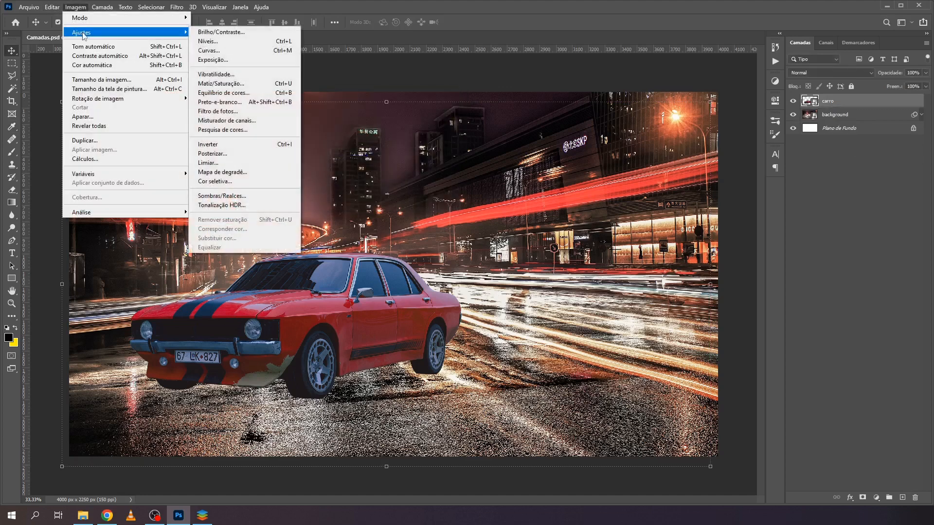
mouse_move(189, 35)
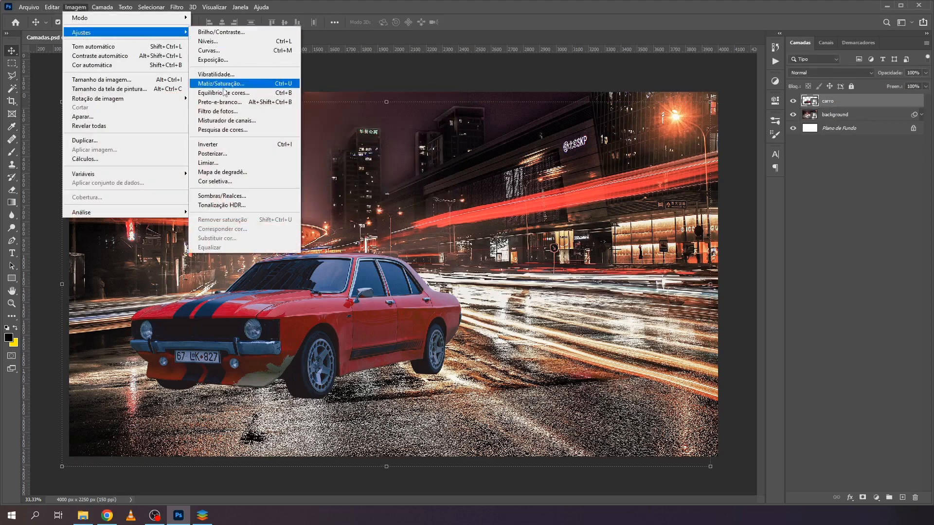
left_click(287, 93)
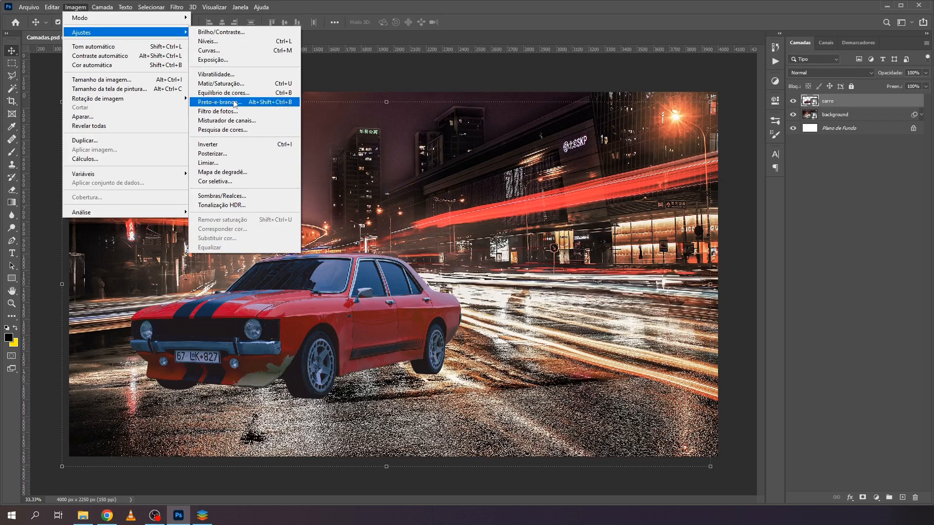
left_click_drag(360, 100, 522, 130)
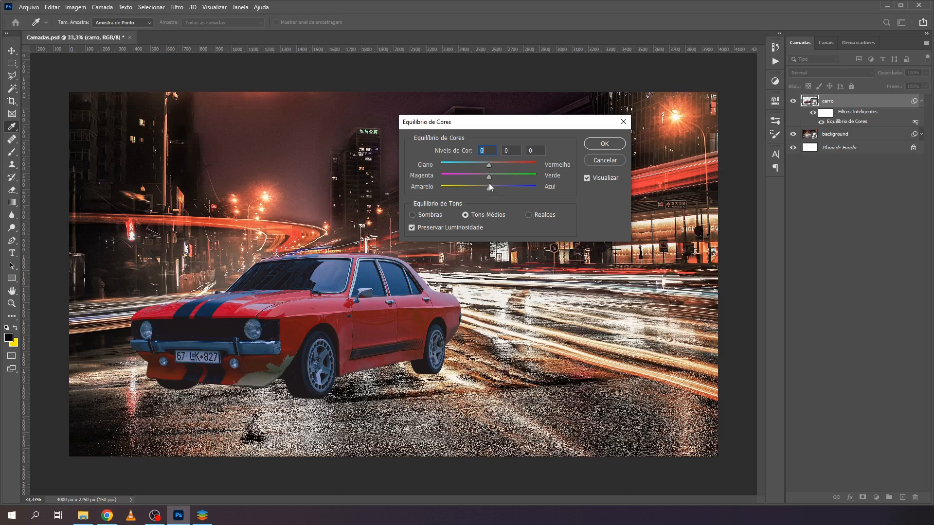
left_click(412, 215)
left_click(465, 215)
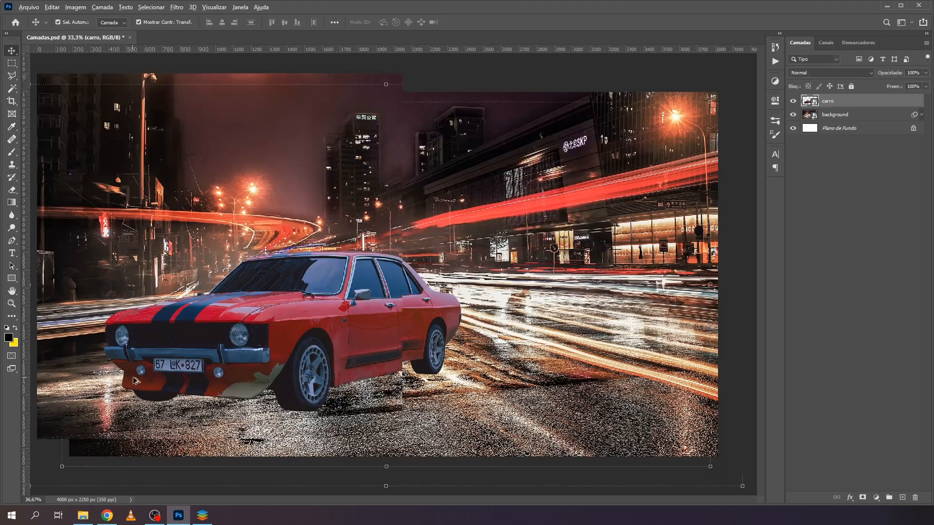
- Examine the dark areas of the car's front closely and compare them with the background shadows
scroll(136, 380, "up", 5)
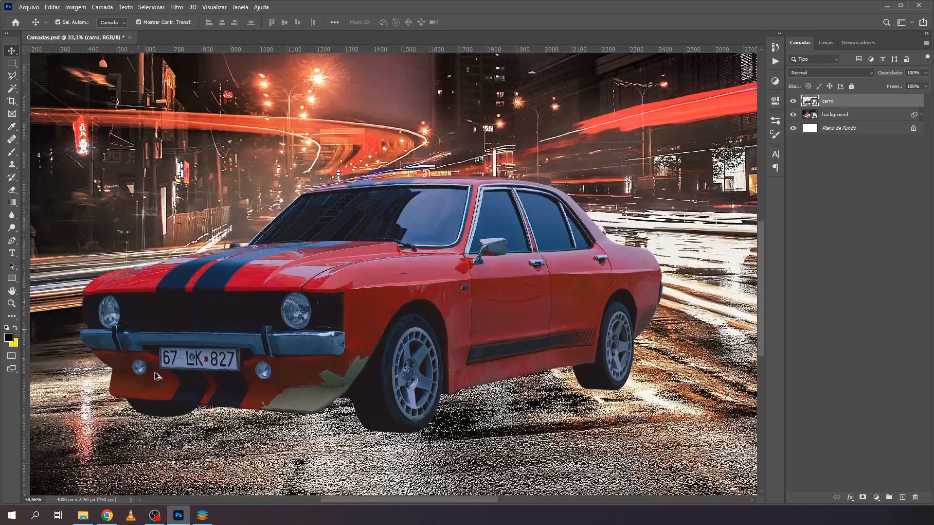
scroll(155, 376, "up", 1)
left_click_drag(171, 328, 340, 226)
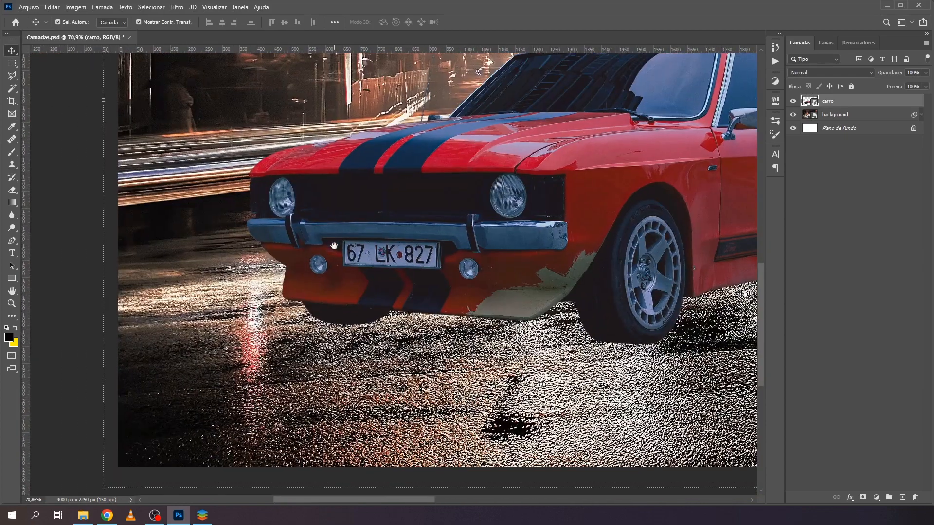
scroll(430, 341, "up", 7)
left_click_drag(207, 303, 489, 337)
scroll(489, 337, "down", 2)
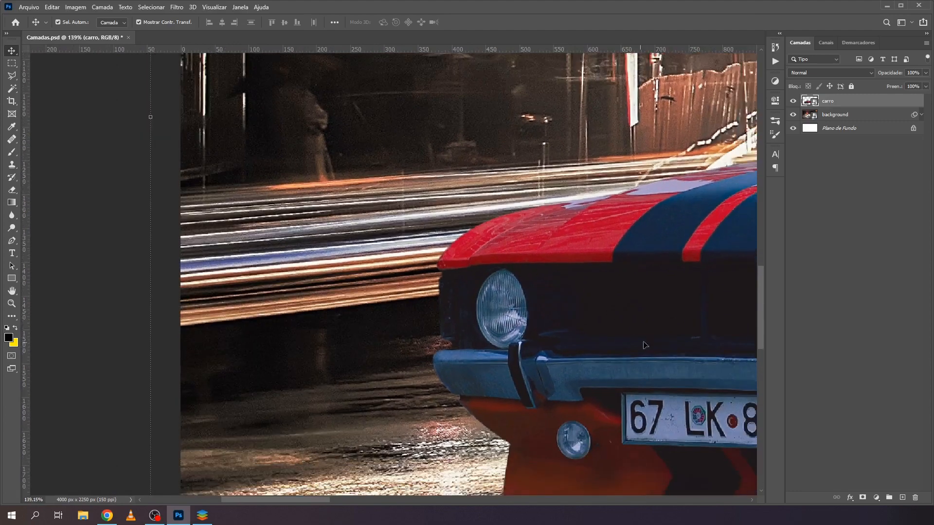
left_click_drag(645, 345, 485, 307)
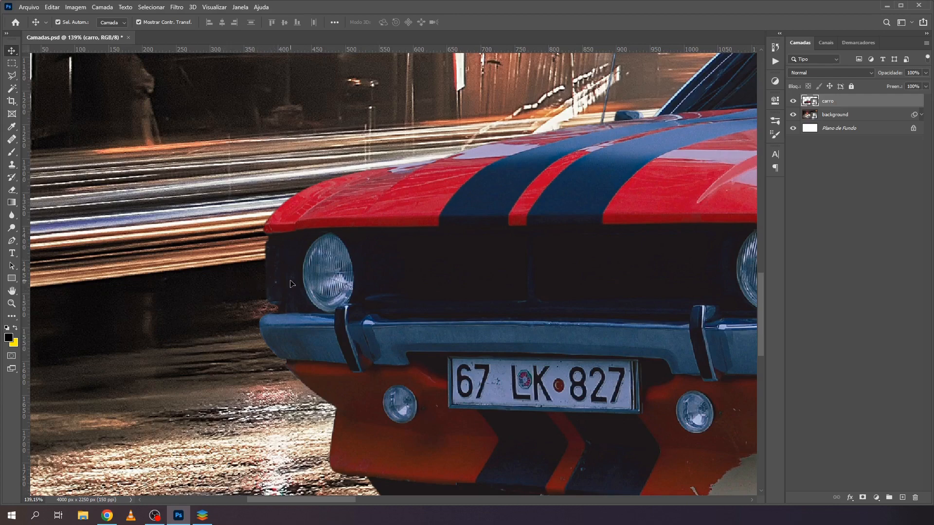
- Apply Color Balance to the carro layer with the Shadows levels set to +8, +2 and -8
key("ctrl")
key("ctrl+b")
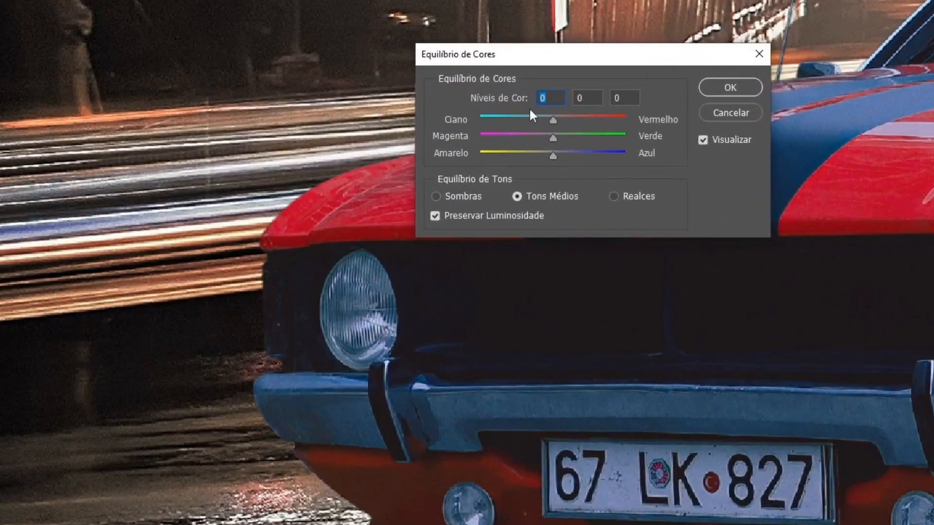
left_click(436, 195)
left_click(554, 156)
left_click_drag(553, 154, 544, 154)
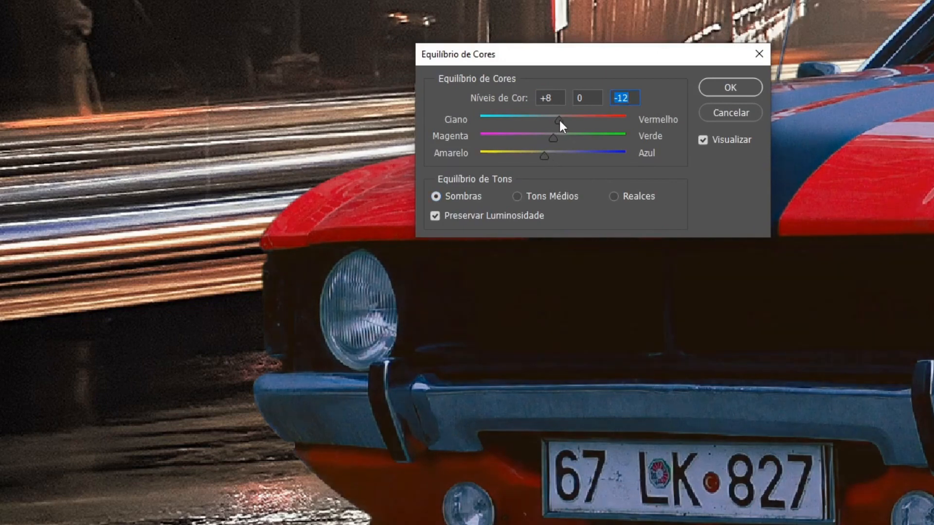
key("Tab")
left_click_drag(554, 138, 547, 156)
left_click(736, 85)
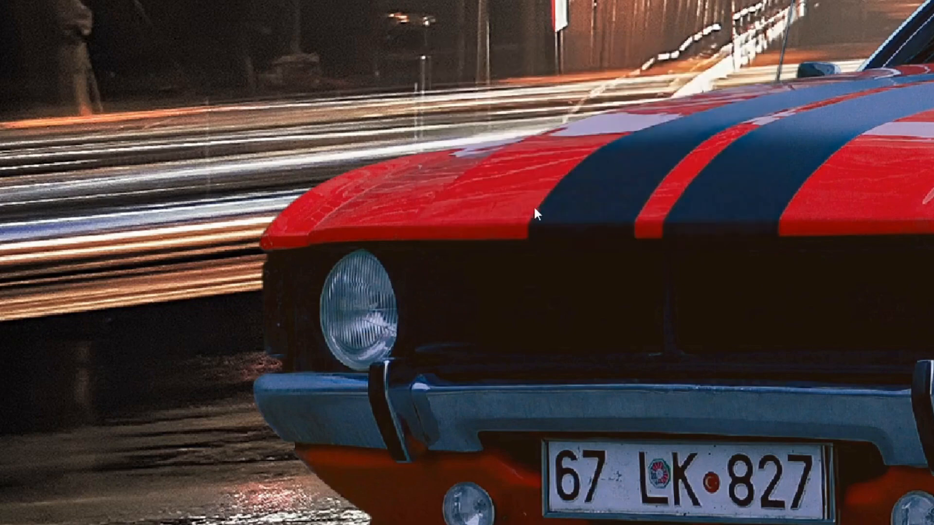
- Look over the shadow-corrected car, first up close and as part of the whole composition
scroll(530, 204, "down", 2)
scroll(523, 199, "down", 4)
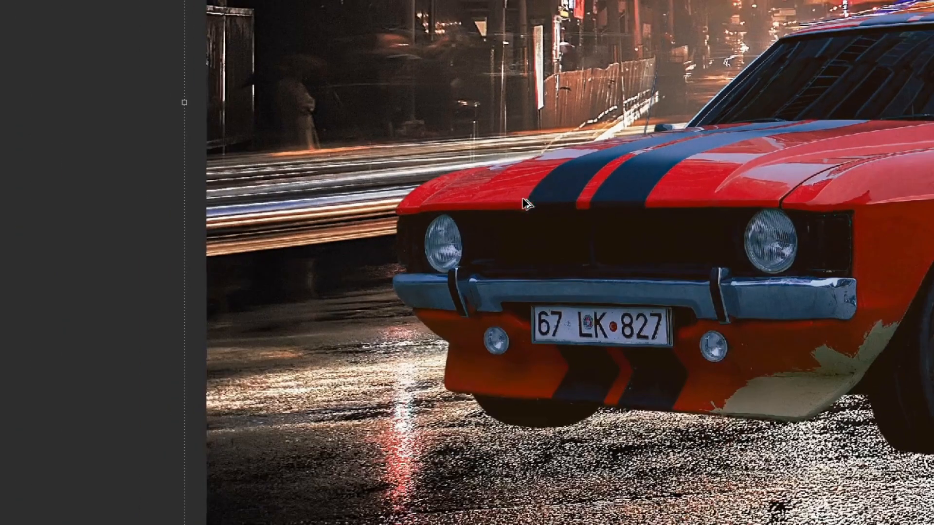
left_click_drag(802, 334, 571, 268)
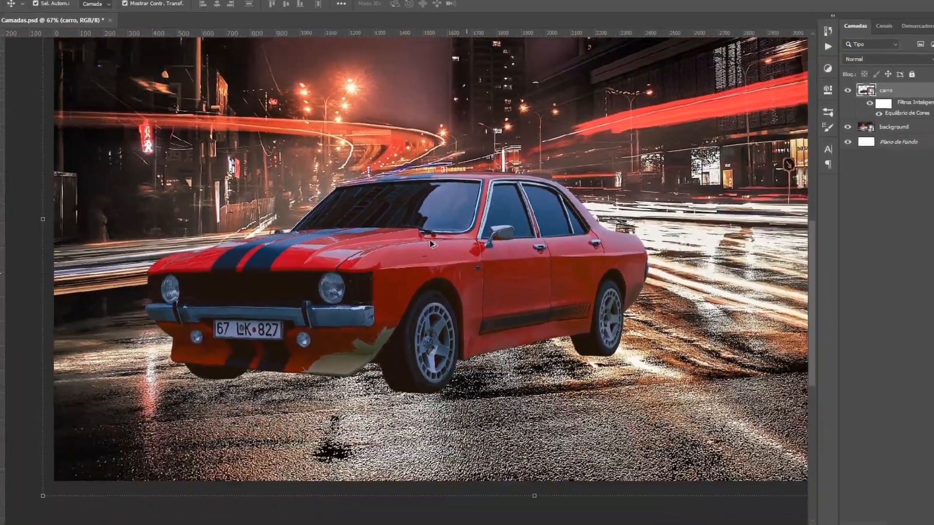
scroll(431, 244, "down", 2)
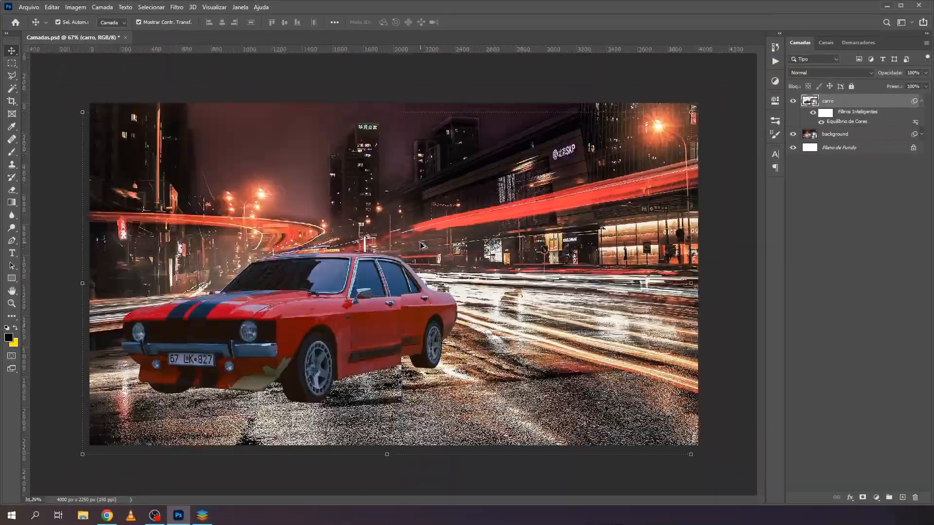
scroll(437, 245, "up", 1)
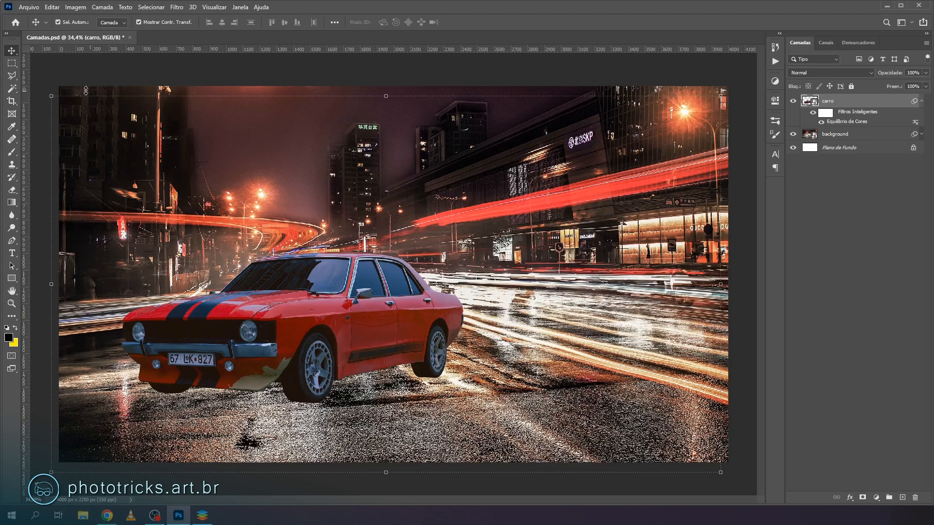
key("ctrl")
key("ctrl")
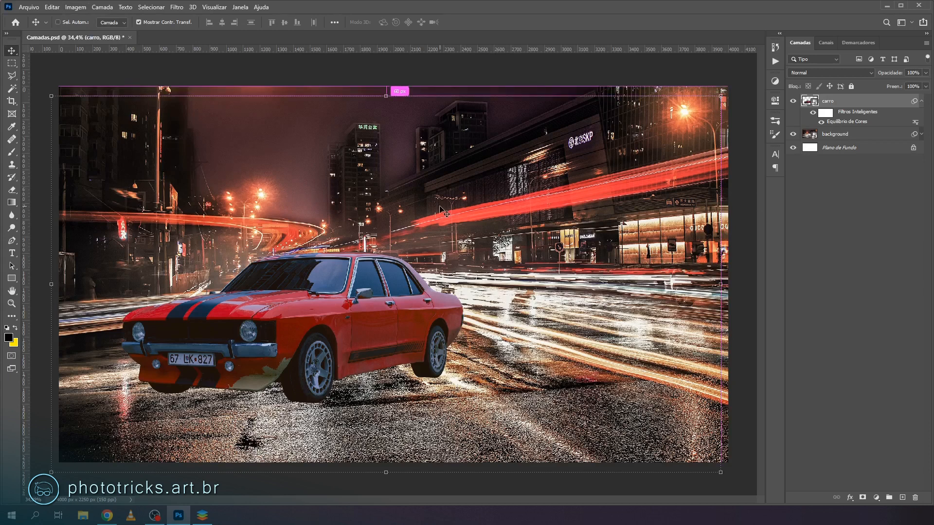
key("ctrl+b")
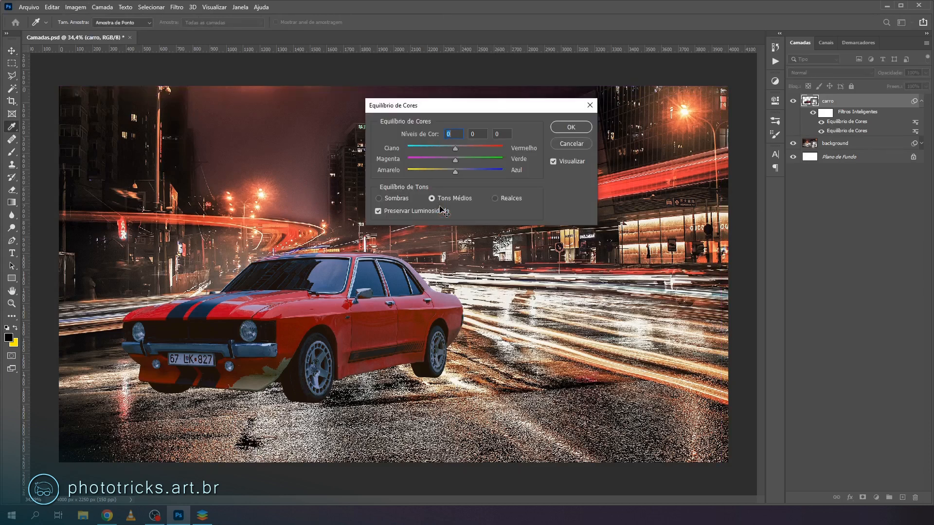
left_click(398, 197)
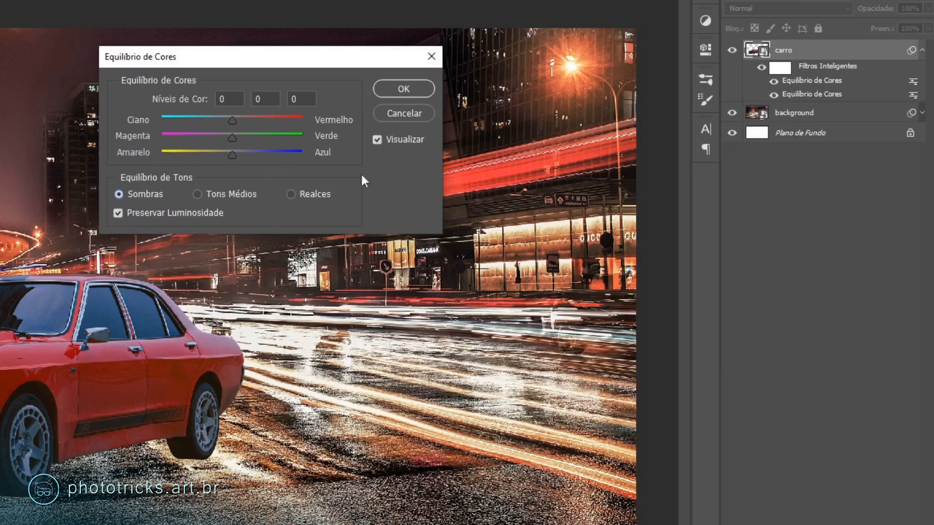
left_click(401, 114)
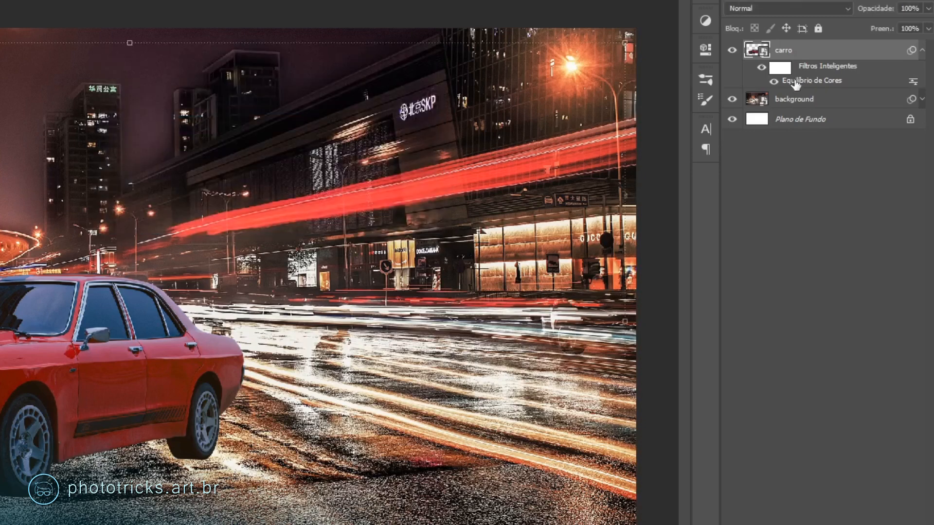
- Reopen the carro layer's existing Color Balance smart filter, set the Midtones levels to +8, 0 and -15, and compare the preview
double_click(804, 84)
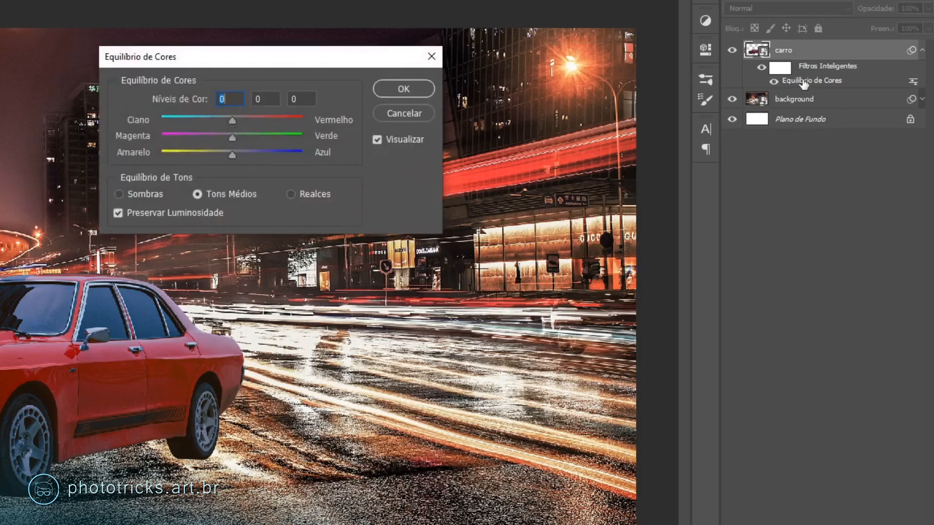
left_click(118, 193)
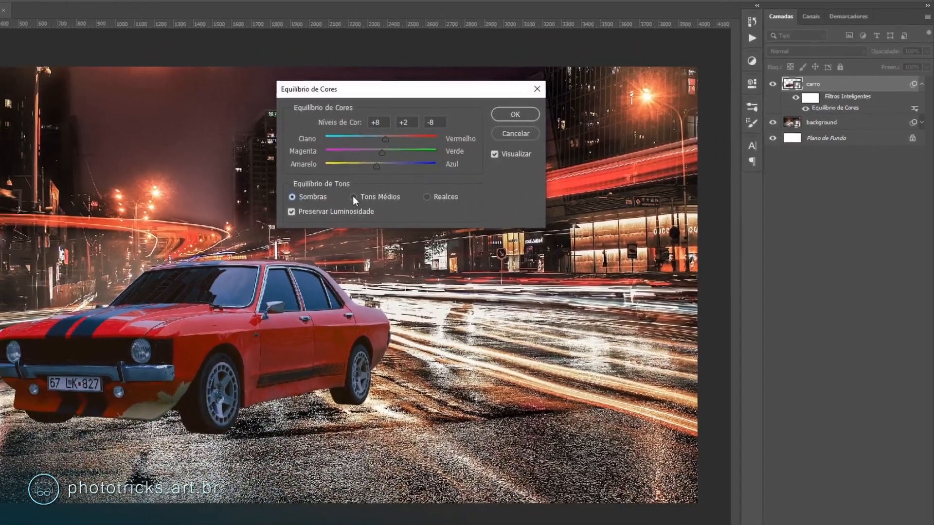
left_click(353, 197)
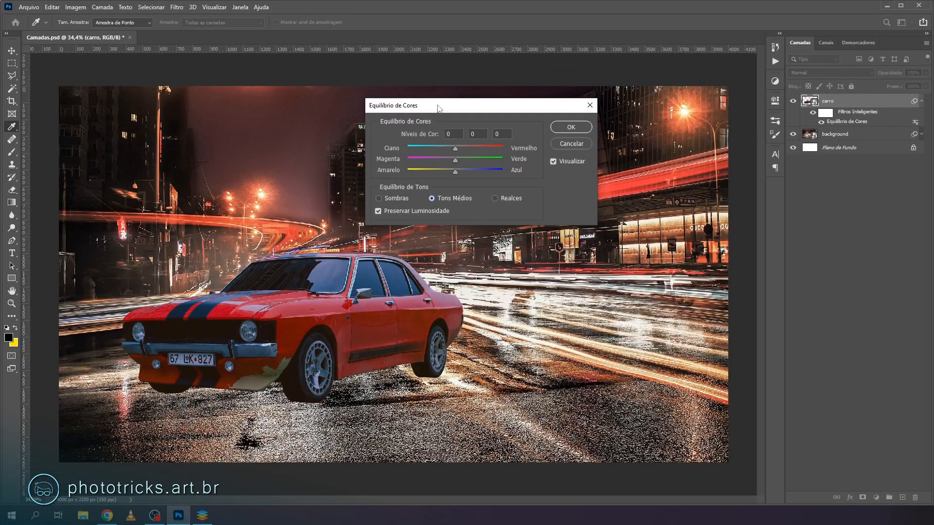
left_click_drag(438, 107, 551, 174)
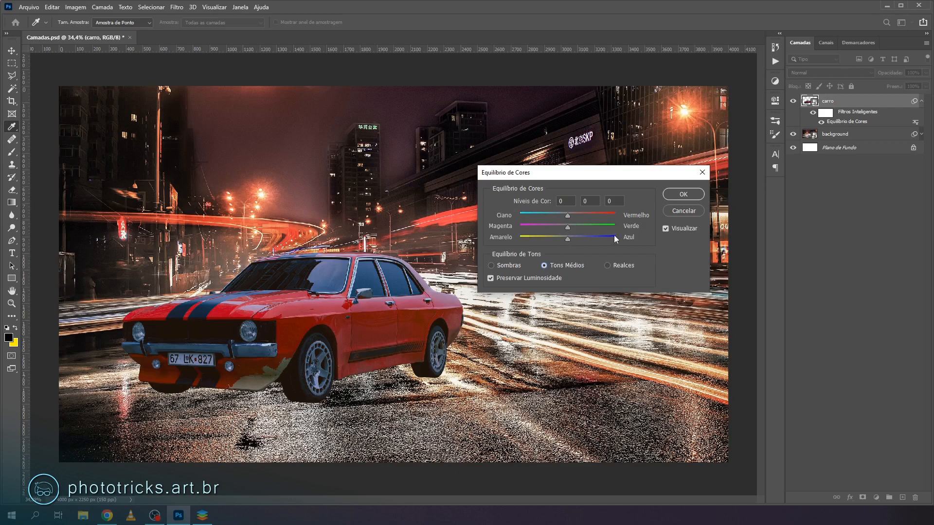
left_click(567, 240)
left_click_drag(566, 240, 562, 240)
left_click_drag(559, 240, 559, 241)
left_click_drag(559, 240, 561, 238)
left_click(571, 215)
left_click(667, 229)
- Set the Highlights levels to +16, 0 and 0, compare the preview on and off, and apply the Color Balance changes
left_click(608, 265)
left_click_drag(576, 215, 575, 215)
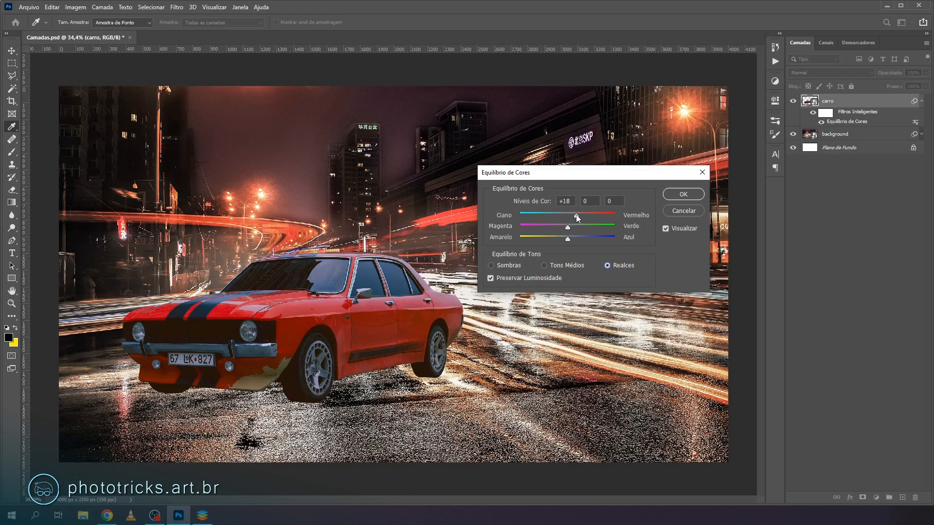
left_click(666, 228)
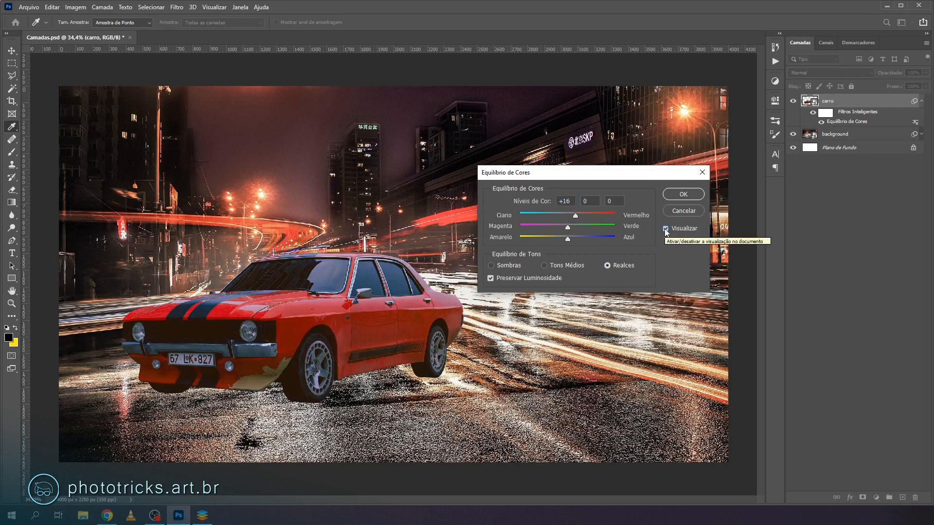
left_click(666, 229)
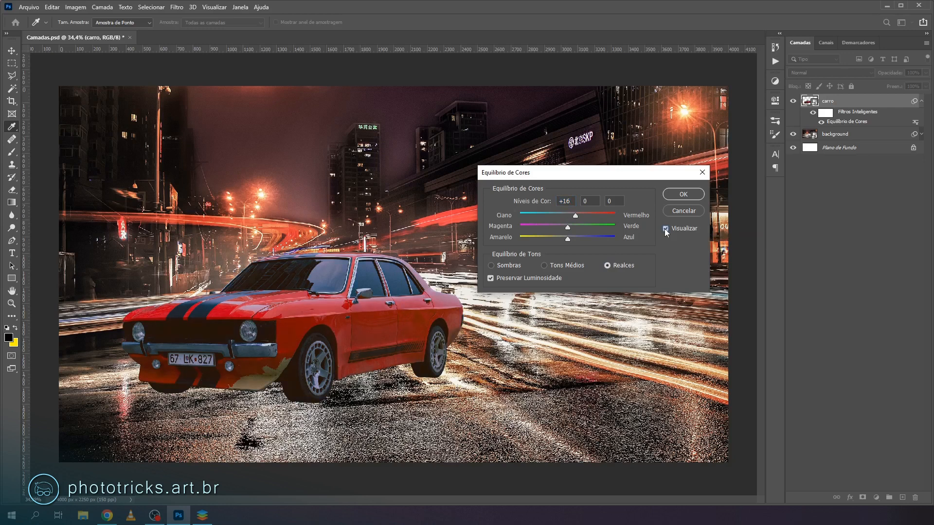
left_click(666, 229)
left_click(681, 194)
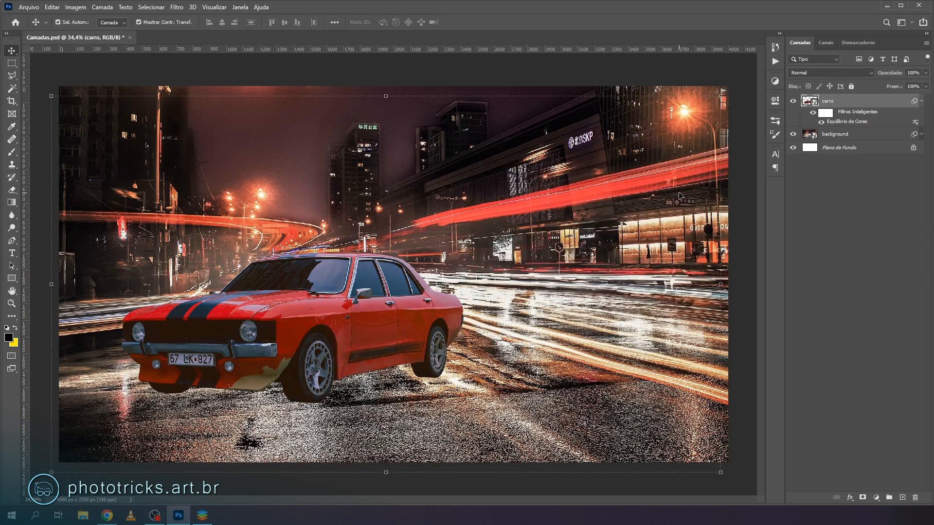
- Toggle the carro layer's smart filters for comparison, collapse their list, and inspect the corrected front of the car closely
left_click(813, 114)
left_click(921, 100)
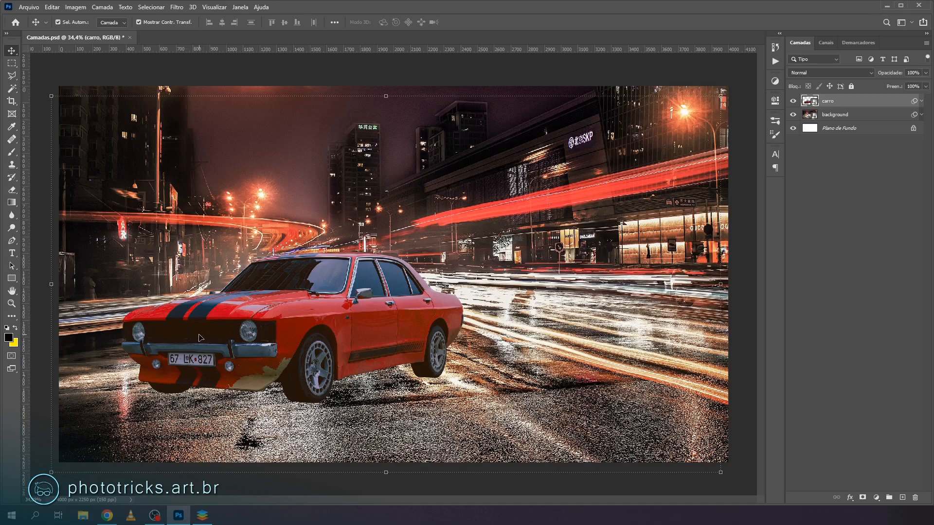
scroll(113, 340, "up", 3)
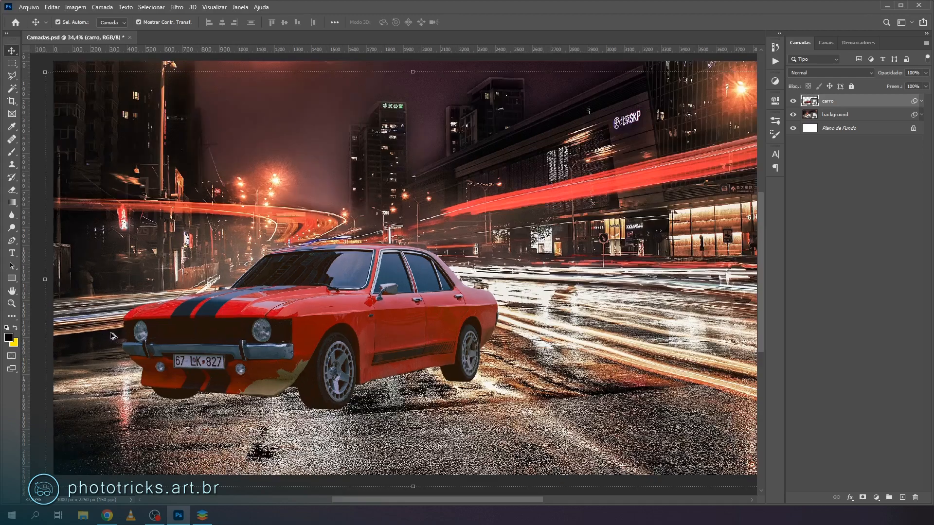
scroll(113, 340, "up", 4)
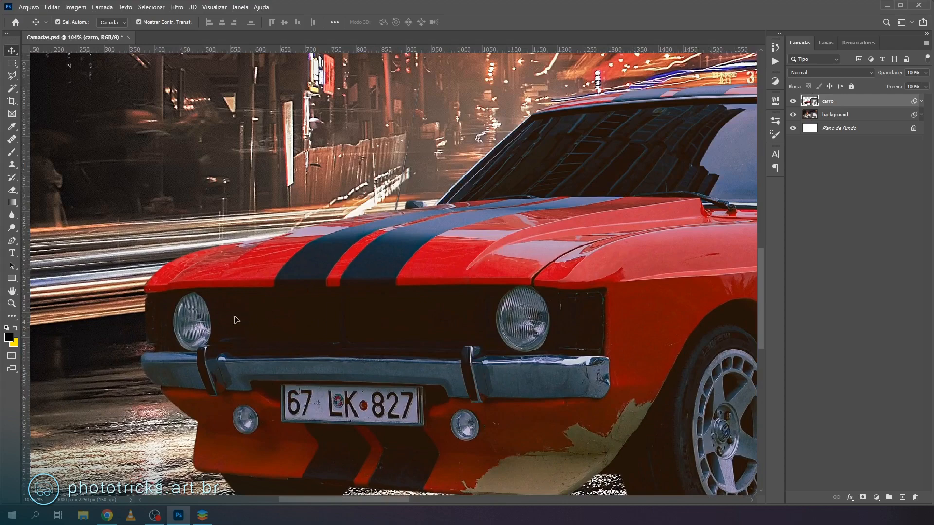
scroll(136, 330, "up", 1)
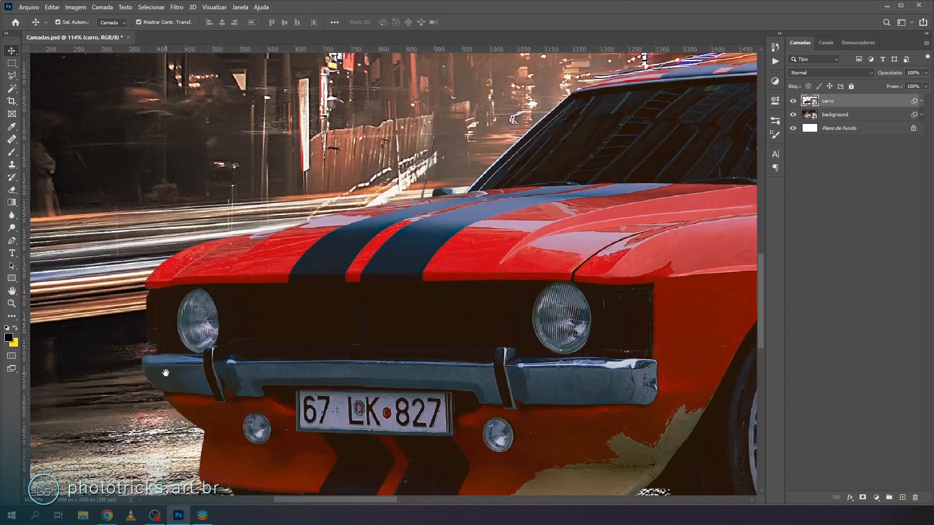
left_click_drag(209, 360, 346, 322)
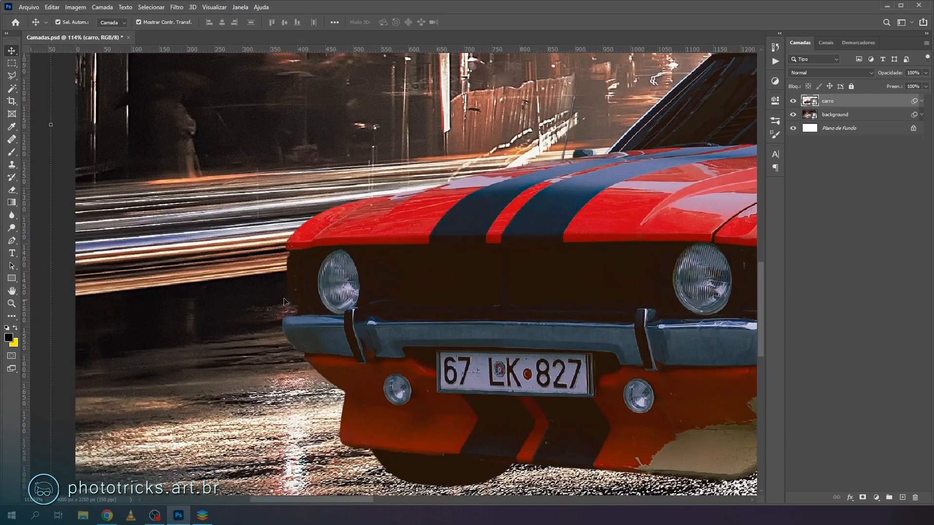
- Reopen the carro layer's Color Balance smart filter, fine-tune the Cyan–Red level of the Shadows, compare the preview, and apply the changes
left_click(922, 100)
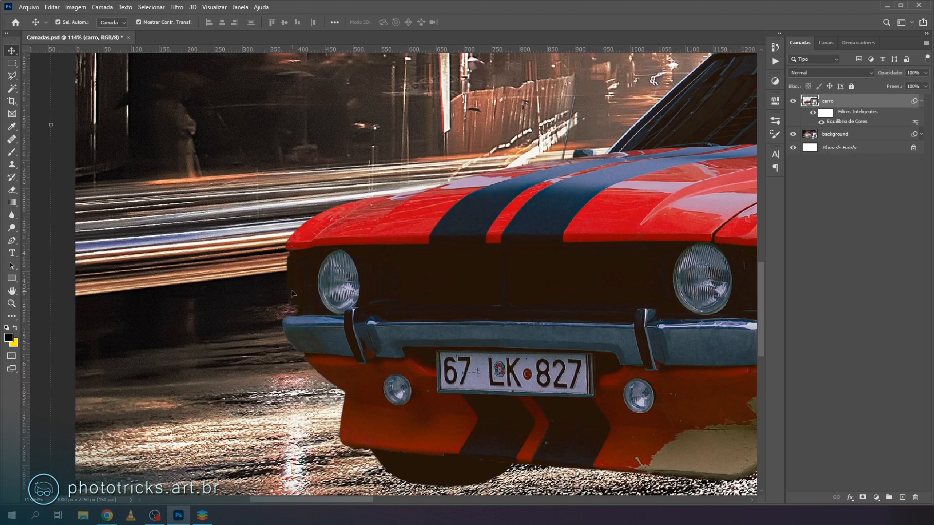
double_click(850, 122)
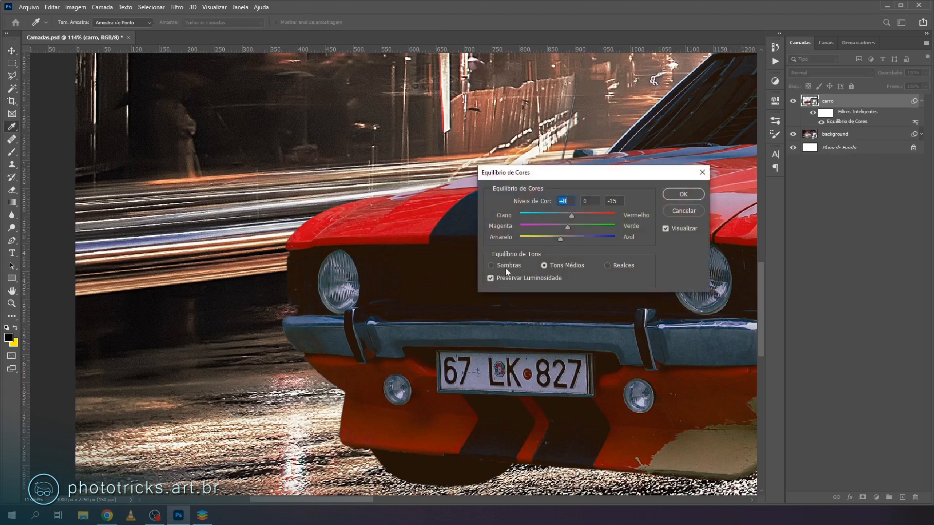
left_click(490, 265)
mouse_move(571, 217)
left_mouse_down()
mouse_move(565, 238)
mouse_move(571, 216)
left_mouse_up()
left_click(666, 229)
key("Return")
key("v")
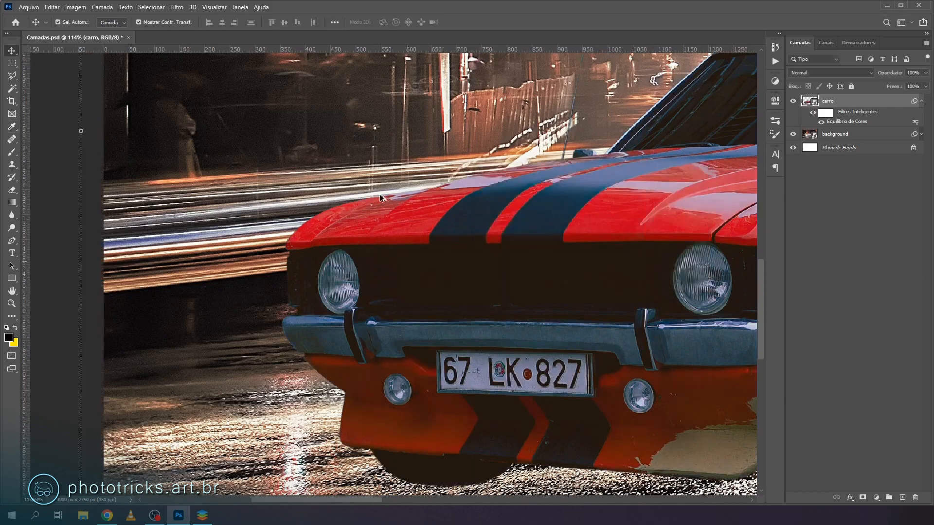
- Add a Levels adjustment to the carro layer as a smart filter and move its dialog clear of the car
scroll(378, 187, "down", 10)
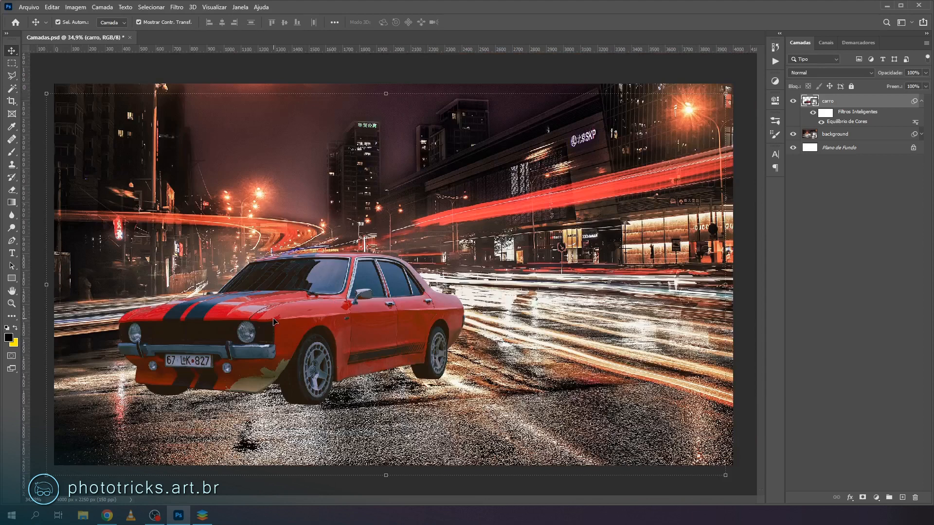
scroll(127, 330, "up", 2)
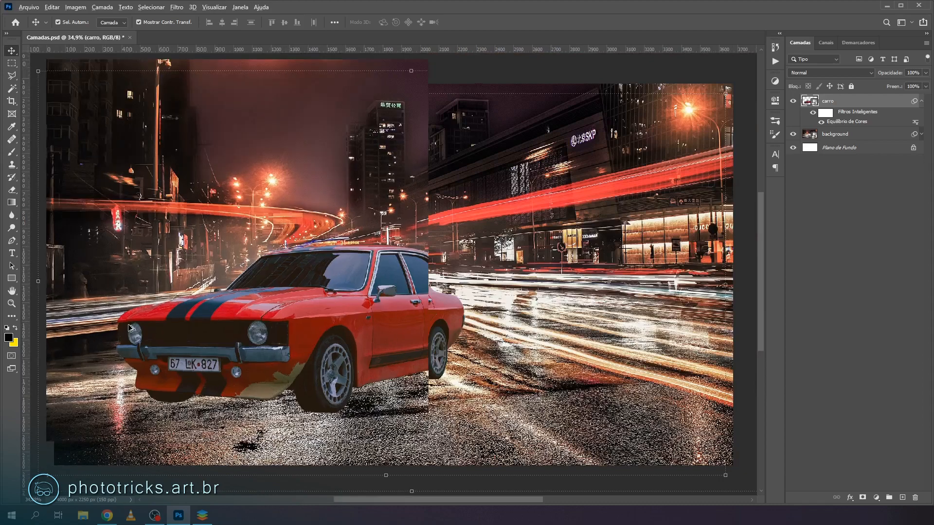
scroll(128, 330, "up", 4)
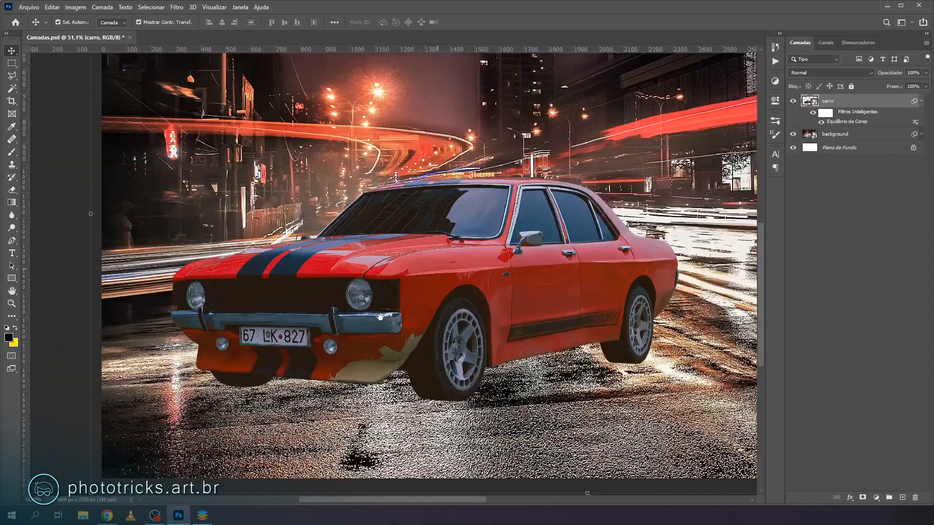
left_click_drag(380, 317, 381, 317)
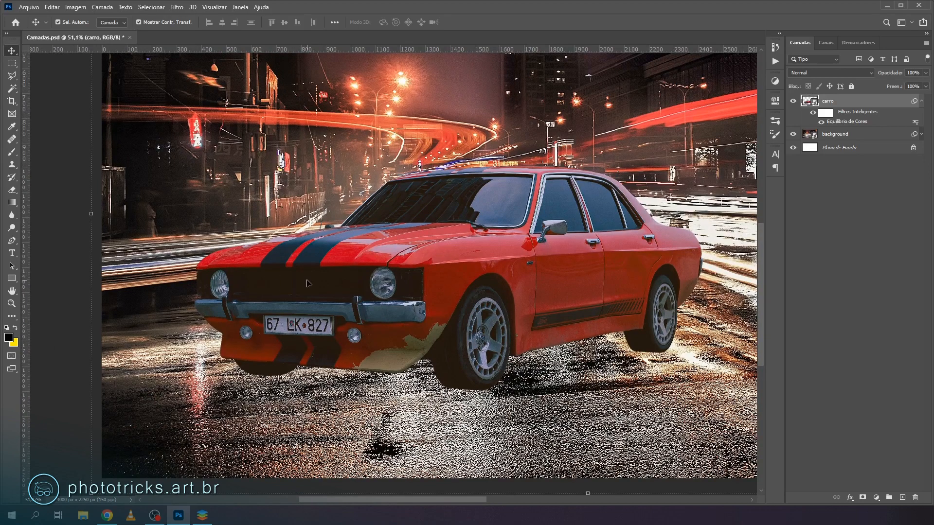
left_click(76, 9)
mouse_move(89, 33)
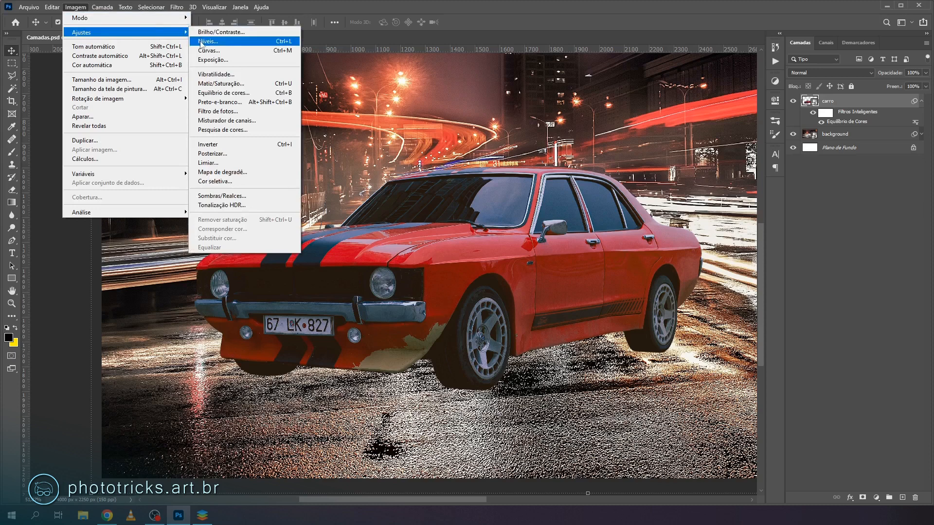
left_click(201, 44)
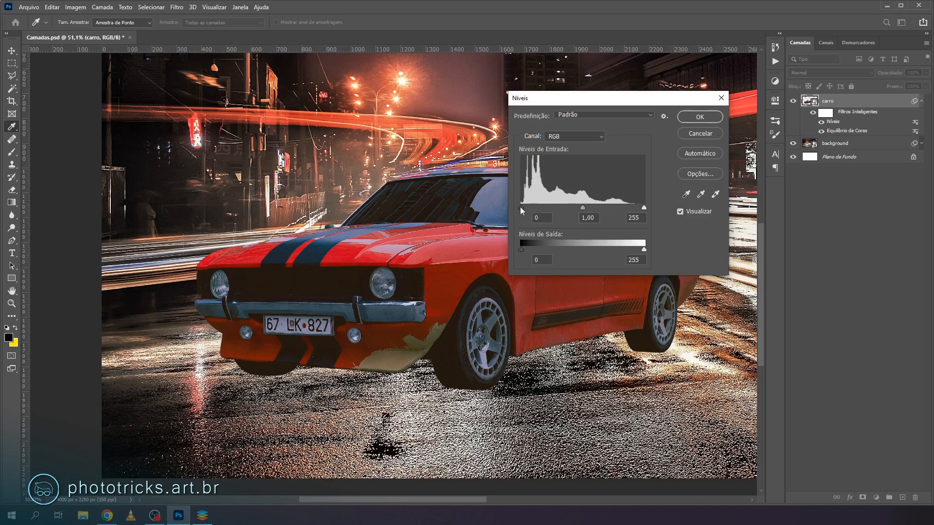
mouse_move(521, 206)
left_mouse_down()
mouse_move(538, 208)
mouse_move(514, 208)
left_mouse_up()
left_click_drag(612, 102, 174, 74)
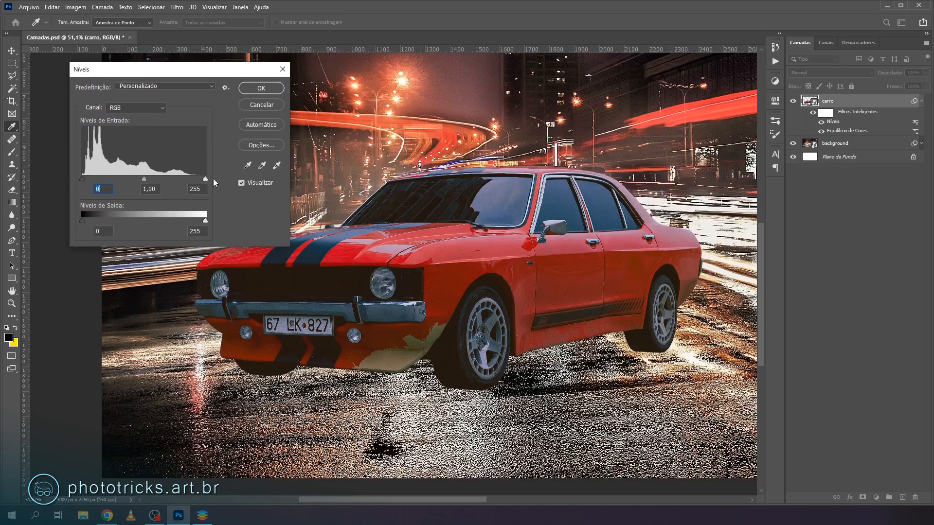
- Set the RGB input levels to a white point of 184 and a midtone value of 0.96
left_click_drag(205, 178, 172, 176)
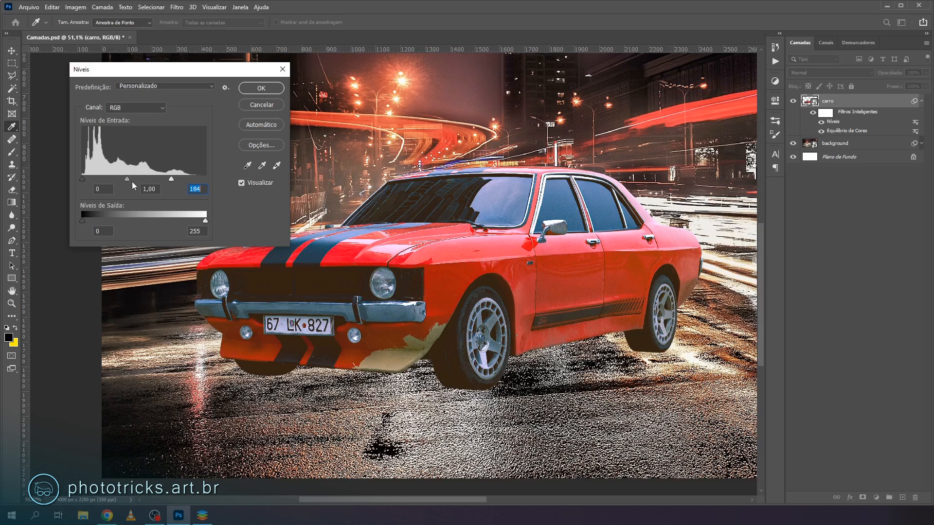
left_click_drag(129, 180, 130, 179)
left_click_drag(129, 179, 128, 179)
key("shift+Tab")
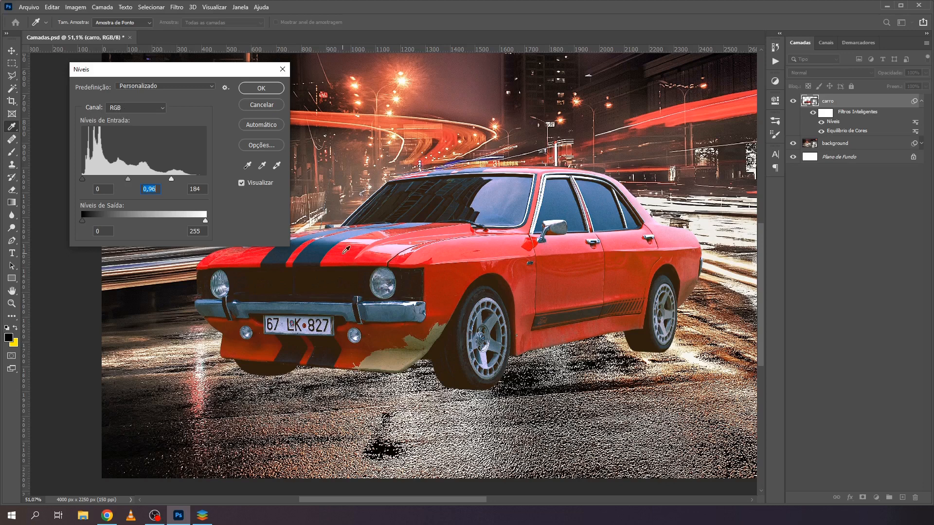
- Set the Red channel's midtone input level to 0.91 in the Levels adjustment
left_click(133, 109)
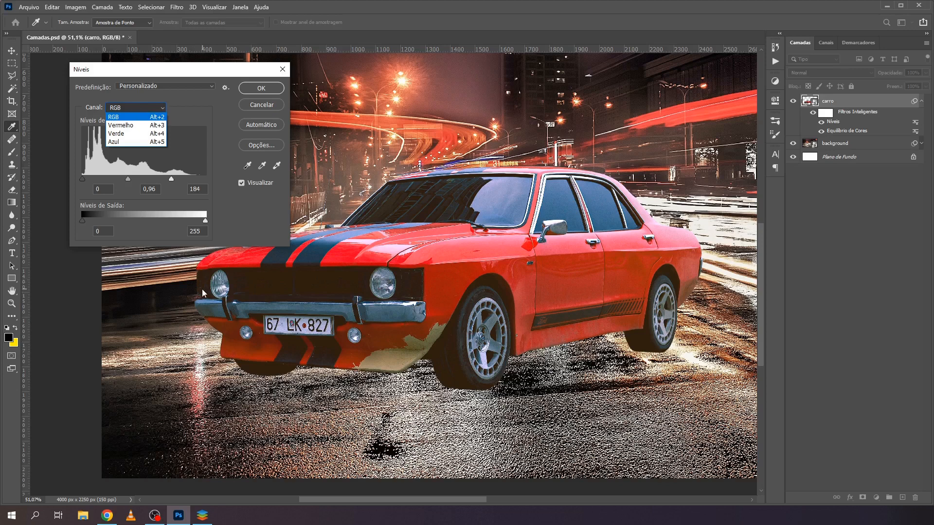
left_click(120, 128)
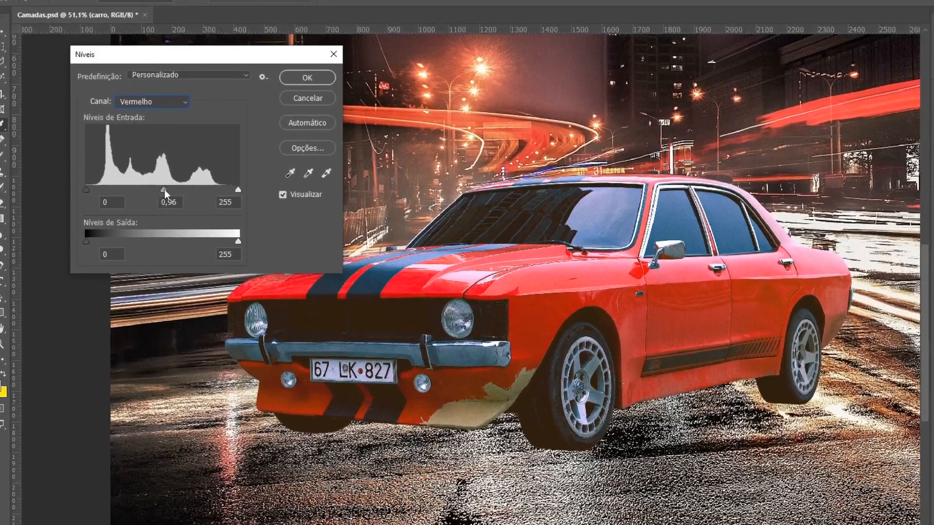
left_click_drag(144, 179, 147, 179)
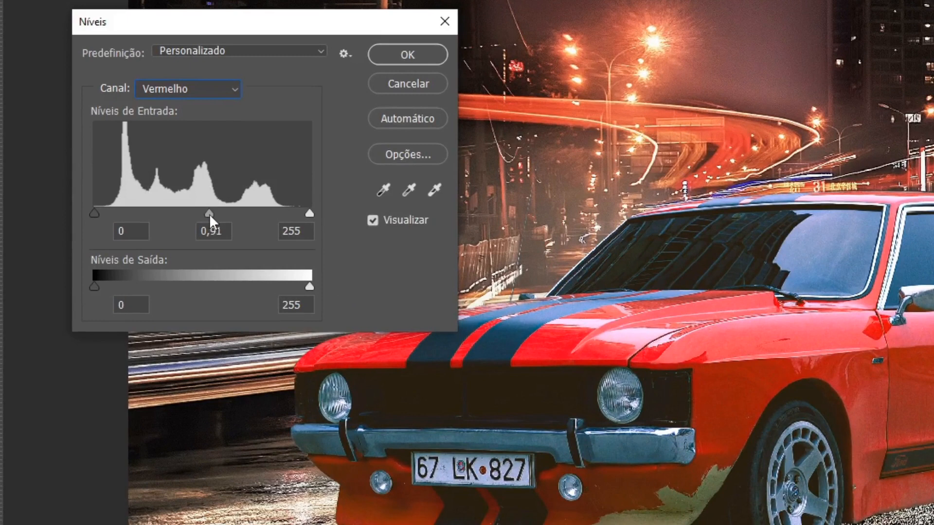
left_click(209, 214)
- Lower the Green channel's midtone input level slightly below 1.00 in the Levels adjustment
left_click(214, 86)
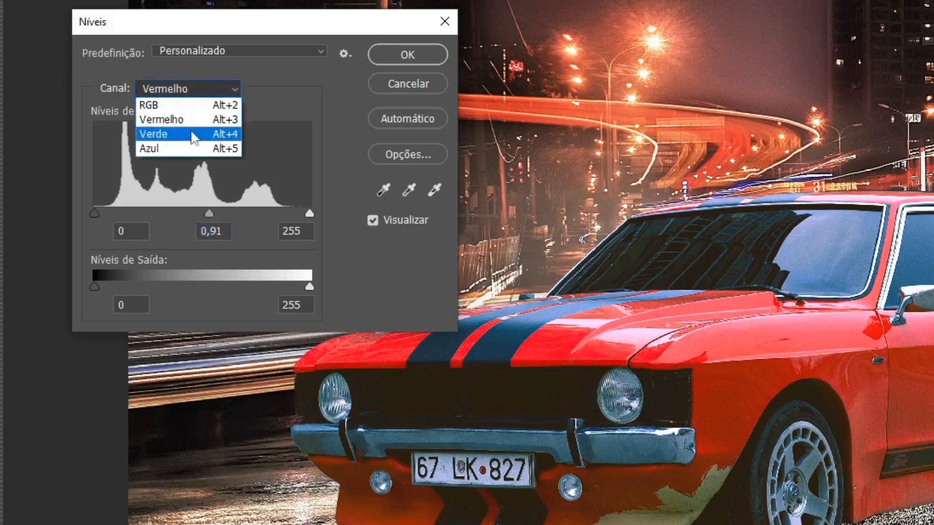
left_click(194, 134)
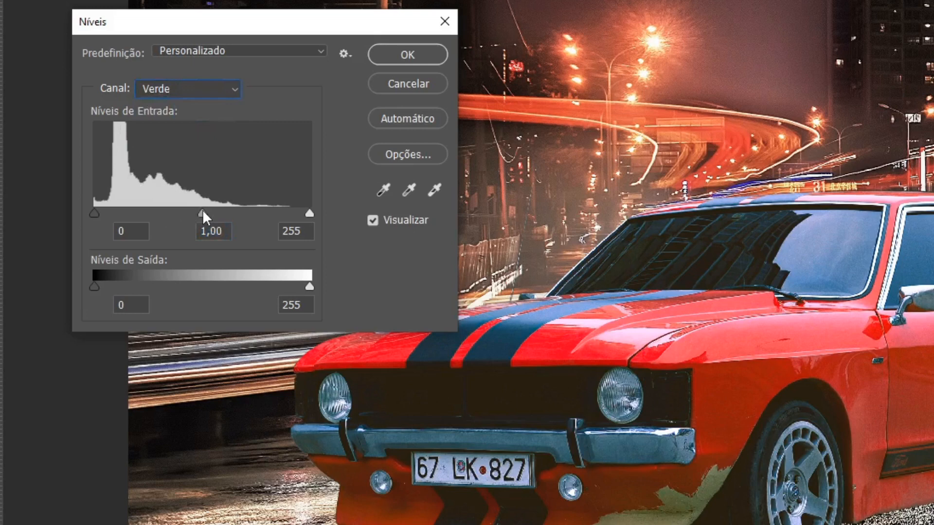
left_click_drag(203, 214, 204, 211)
left_click(206, 214)
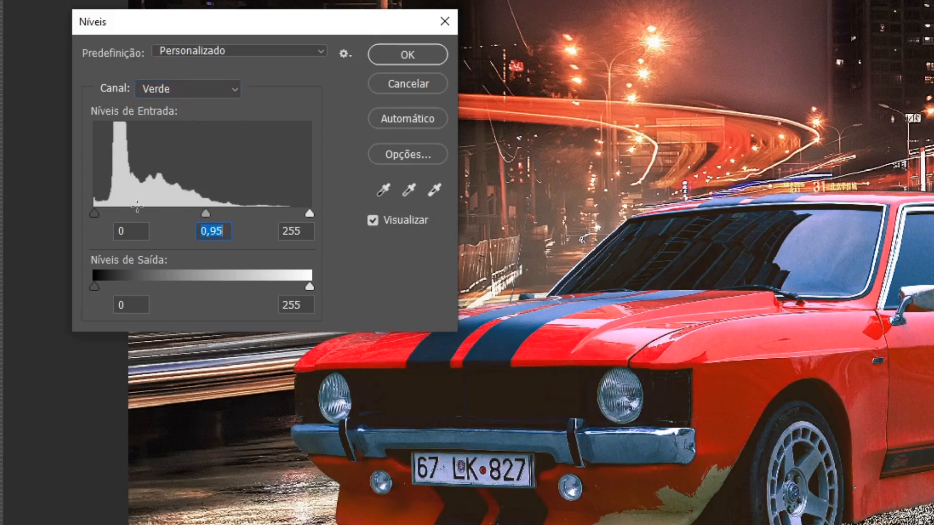
- Set the Blue channel's midtone input level to 0.94 and apply the Levels adjustment to the car
left_click(222, 96)
left_click(183, 150)
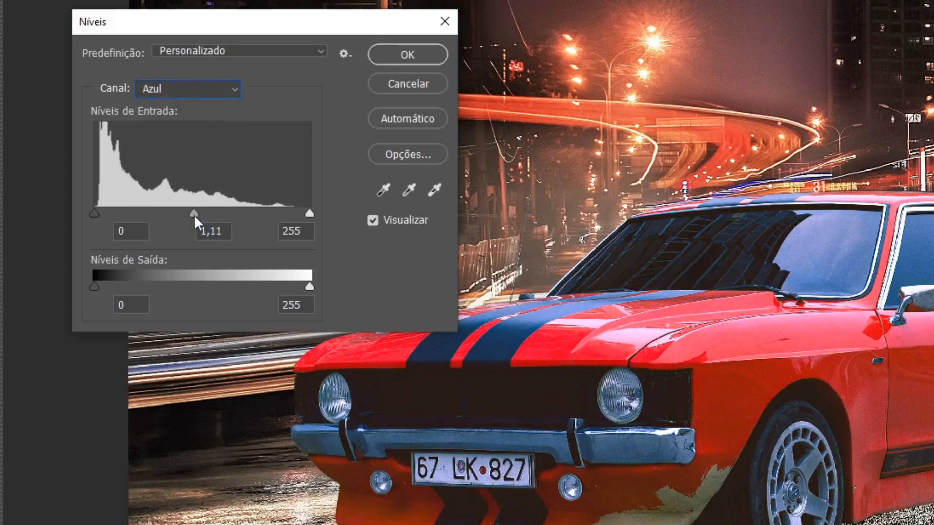
left_click_drag(194, 214, 201, 214)
left_click(207, 215)
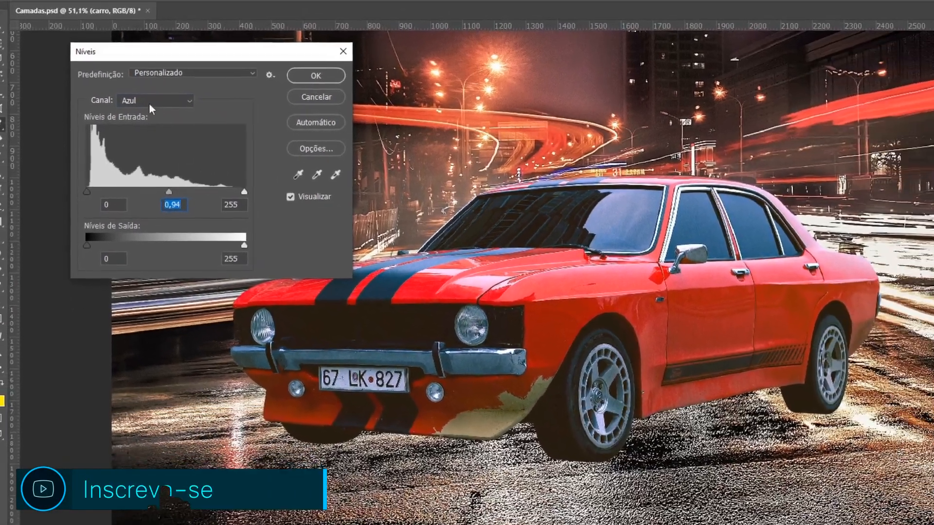
left_click(165, 97)
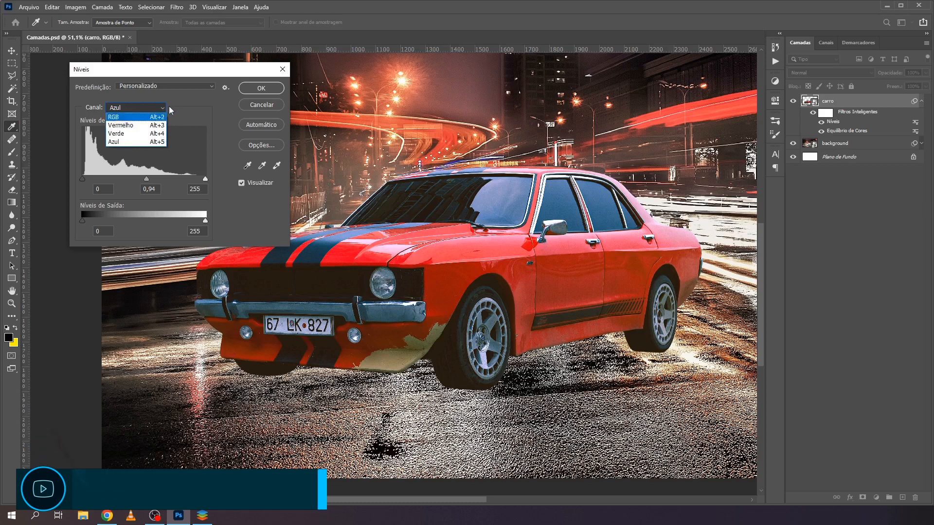
left_click(183, 114)
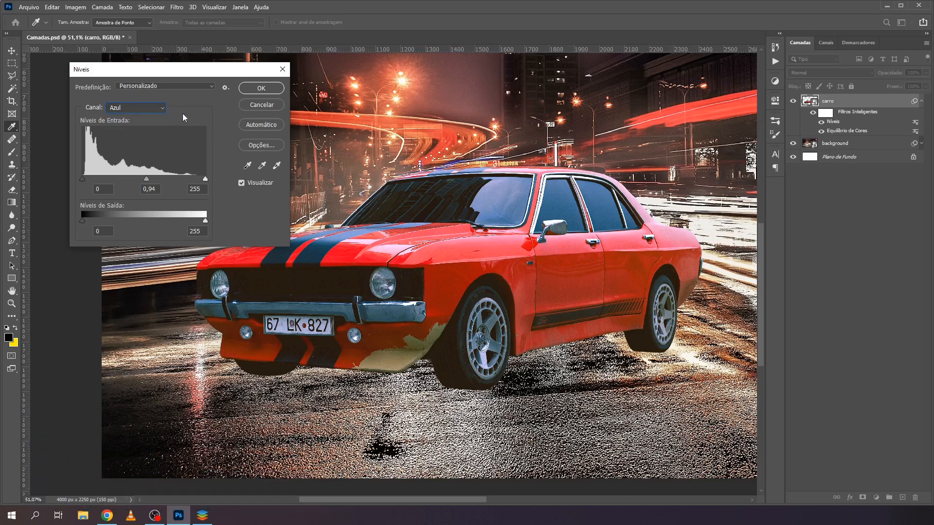
left_click(250, 88)
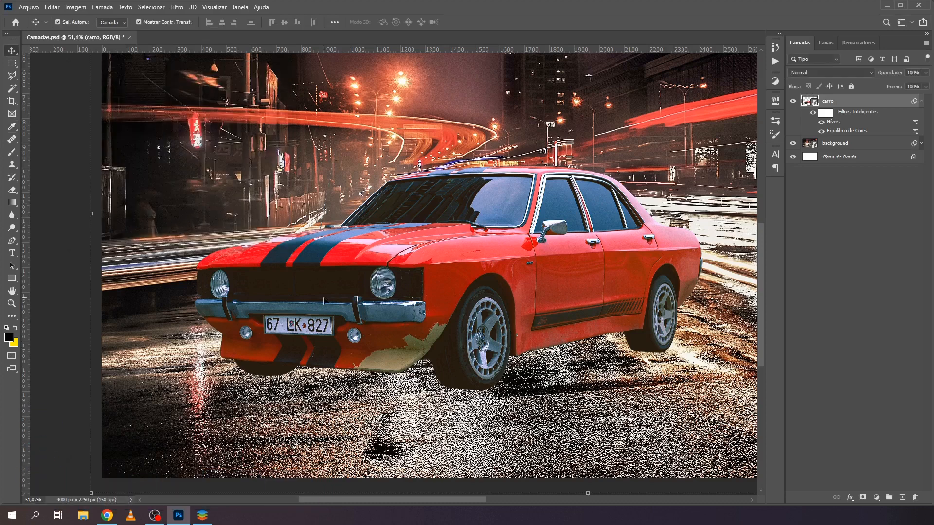
- View the whole composition and toggle the carro layer's smart filters off and on to compare the car before and after
scroll(346, 295, "down", 2)
scroll(346, 296, "down", 3)
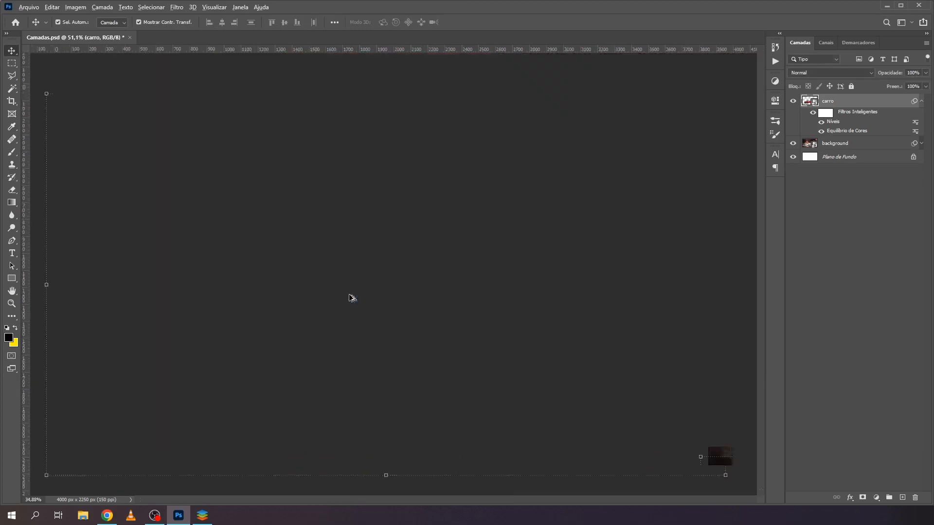
scroll(262, 311, "up", 1)
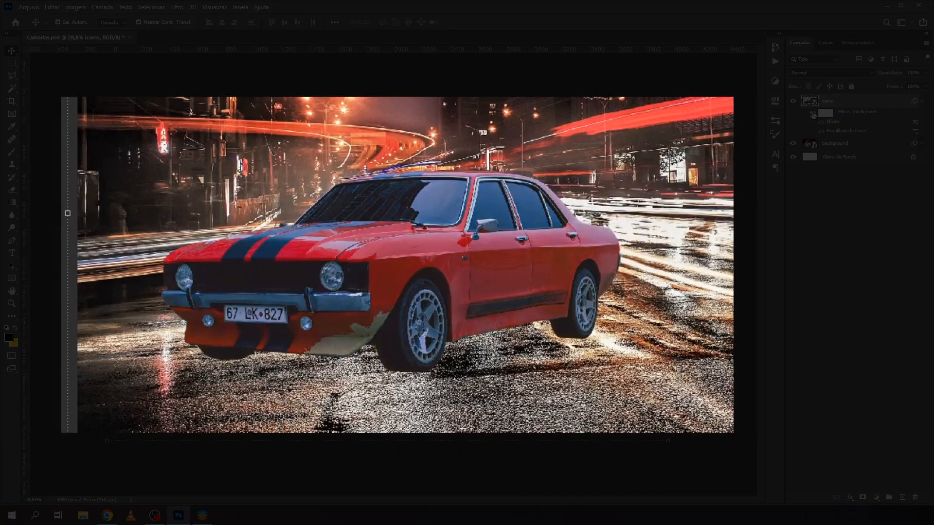
left_click(812, 113)
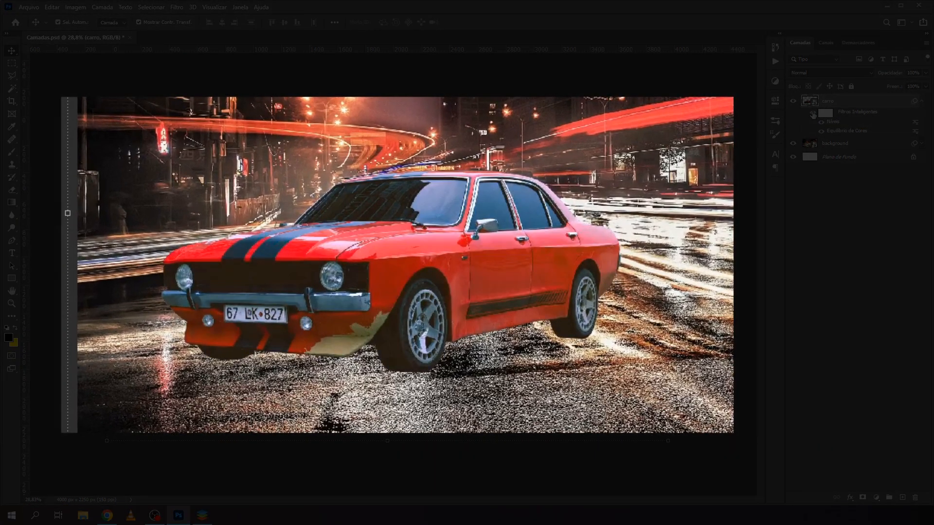
left_click(813, 114)
left_click(812, 114)
left_click(813, 114)
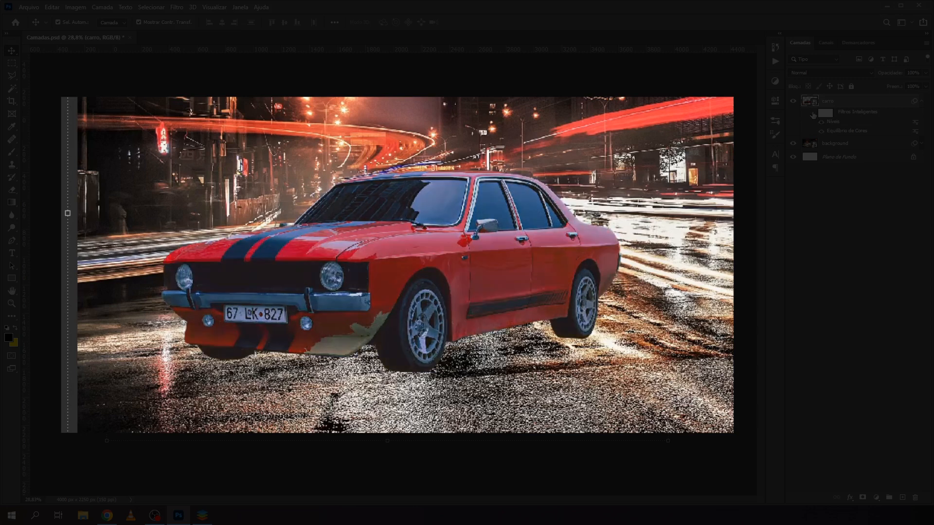